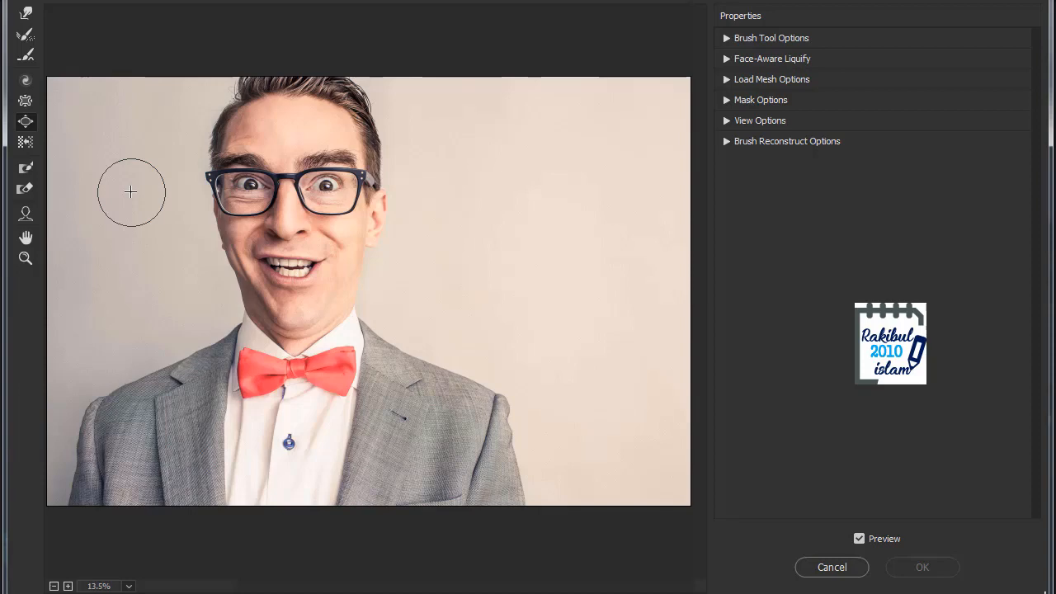
- Warp both corners of the man's mouth upward with the Forward Warp tool
{"action": "left_click", "coordinate": [26, 12]}
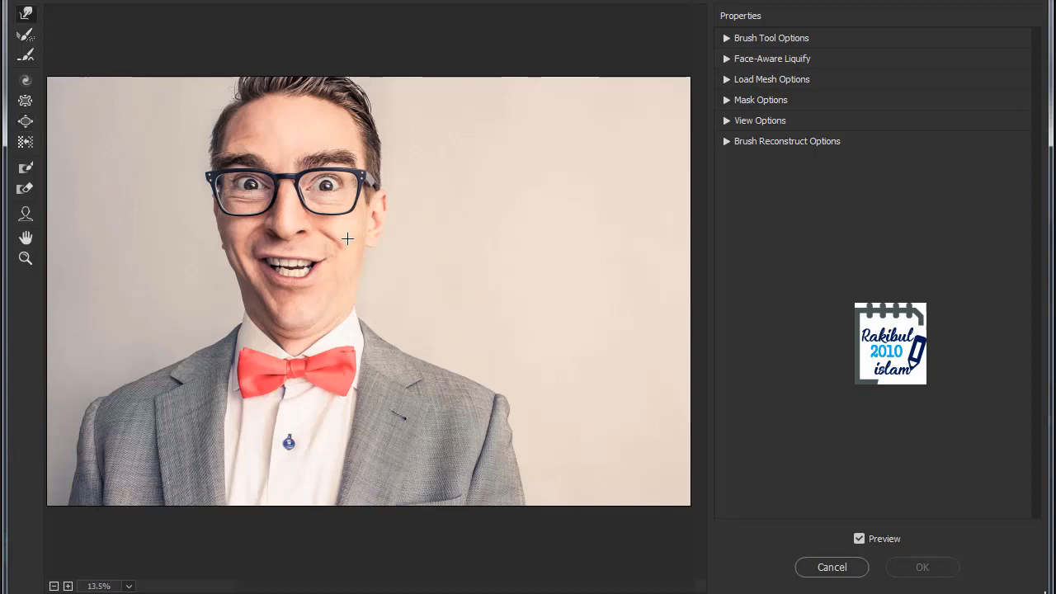
{"action": "key", "text": "ctrl+plus"}
{"action": "key", "text": "ctrl+plus"}
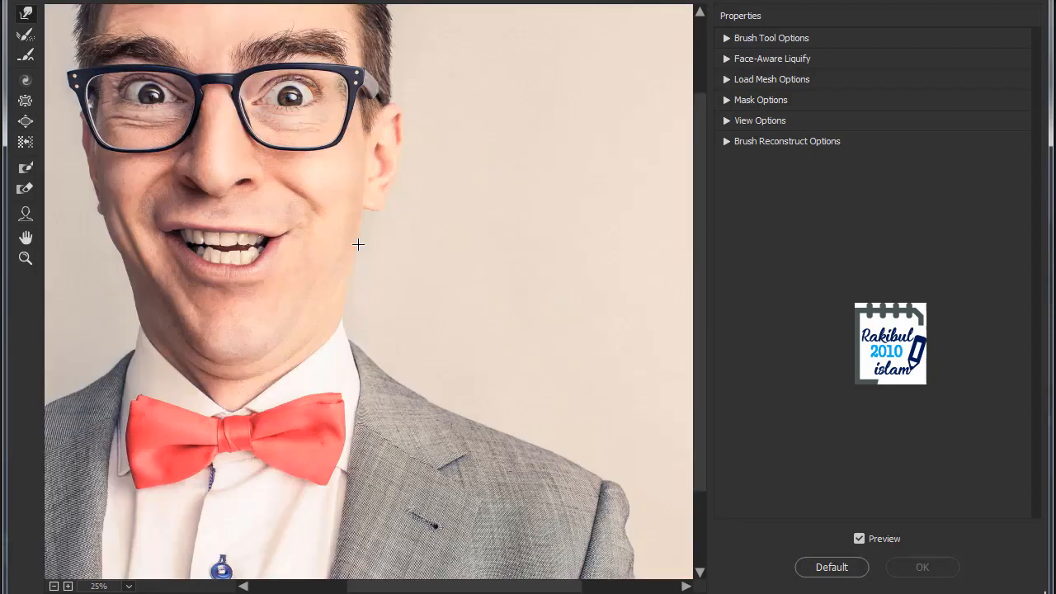
{"action": "left_click_drag", "start_coordinate": [338, 208], "coordinate": [403, 329]}
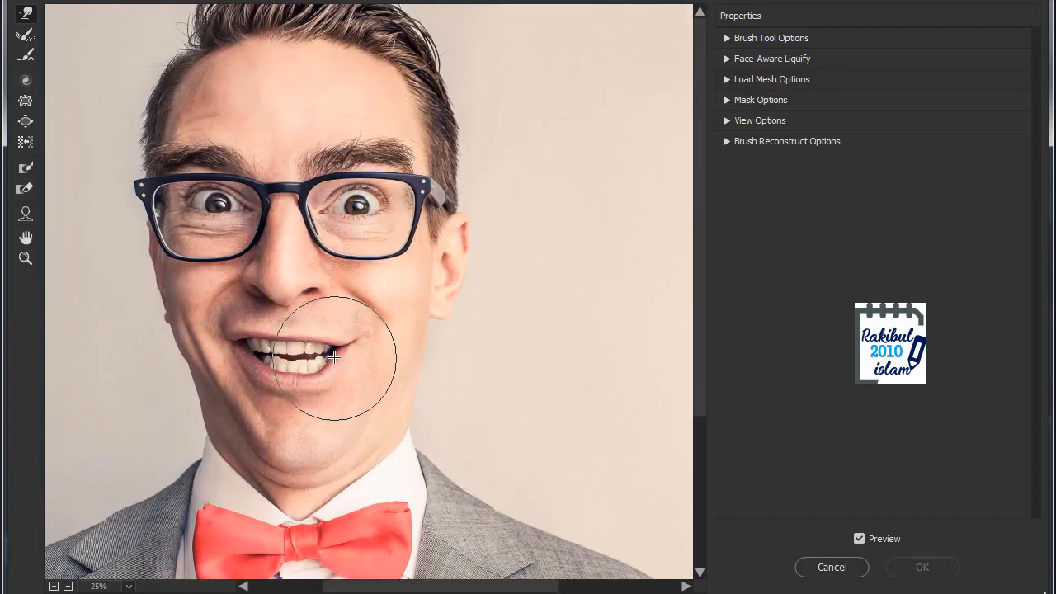
{"action": "left_click_drag", "start_coordinate": [341, 348], "coordinate": [354, 336]}
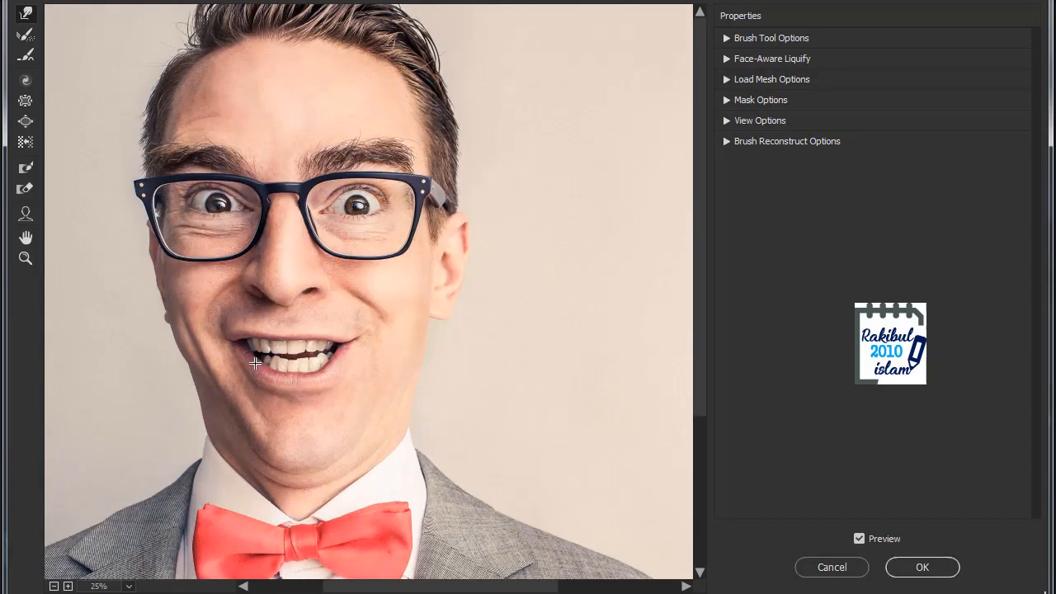
{"action": "left_click_drag", "start_coordinate": [254, 363], "coordinate": [266, 350]}
{"action": "left_click_drag", "start_coordinate": [330, 366], "coordinate": [324, 353]}
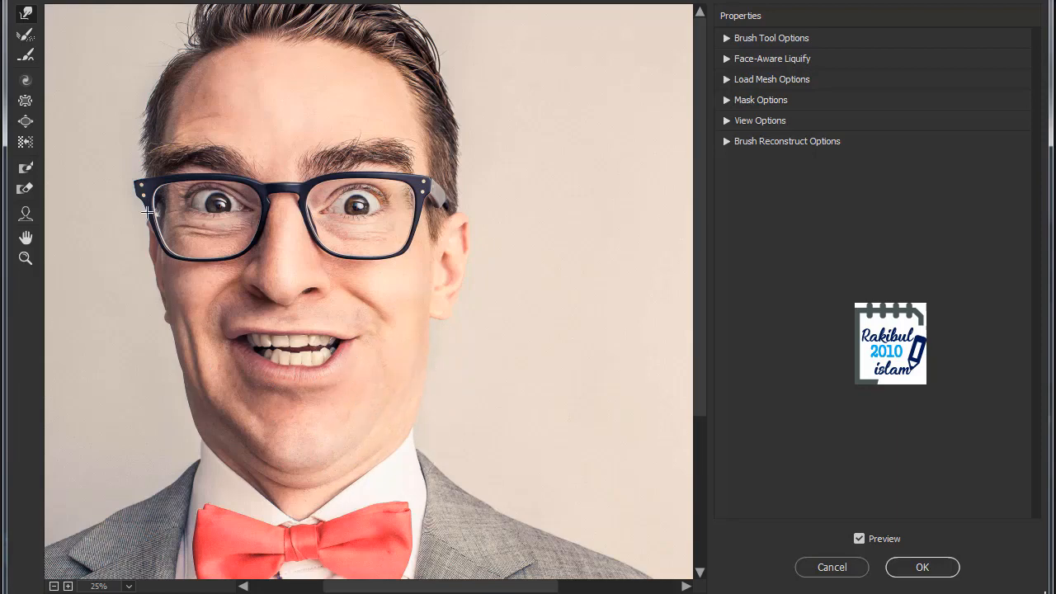
- Twist the centre of the red bow tie with the Twirl Clockwise tool
{"action": "left_click", "coordinate": [26, 80]}
{"action": "left_click_drag", "start_coordinate": [304, 487], "coordinate": [318, 315]}
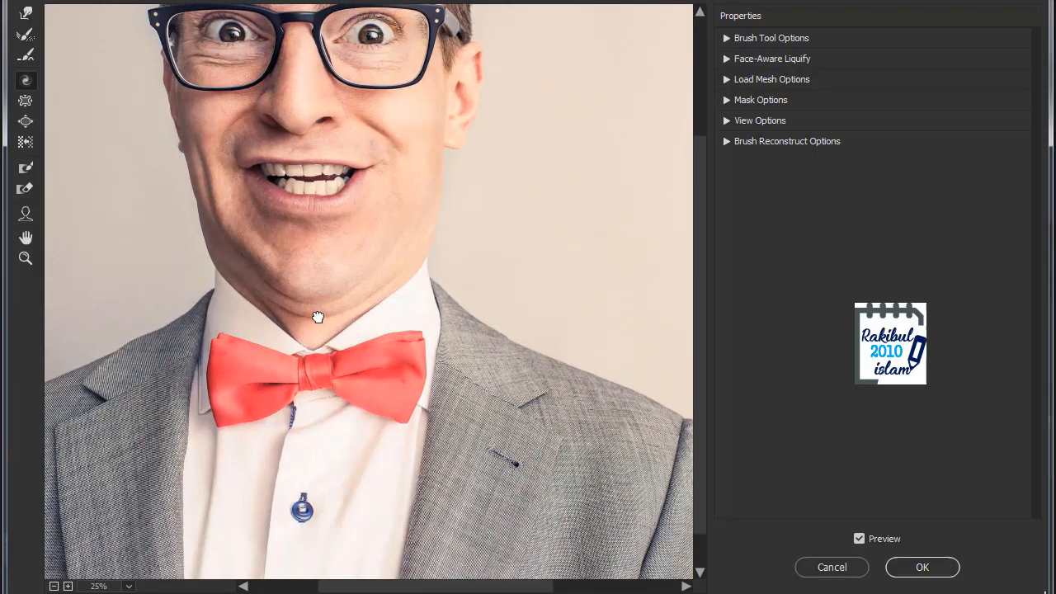
{"action": "left_click_drag", "start_coordinate": [313, 363], "coordinate": [332, 358]}
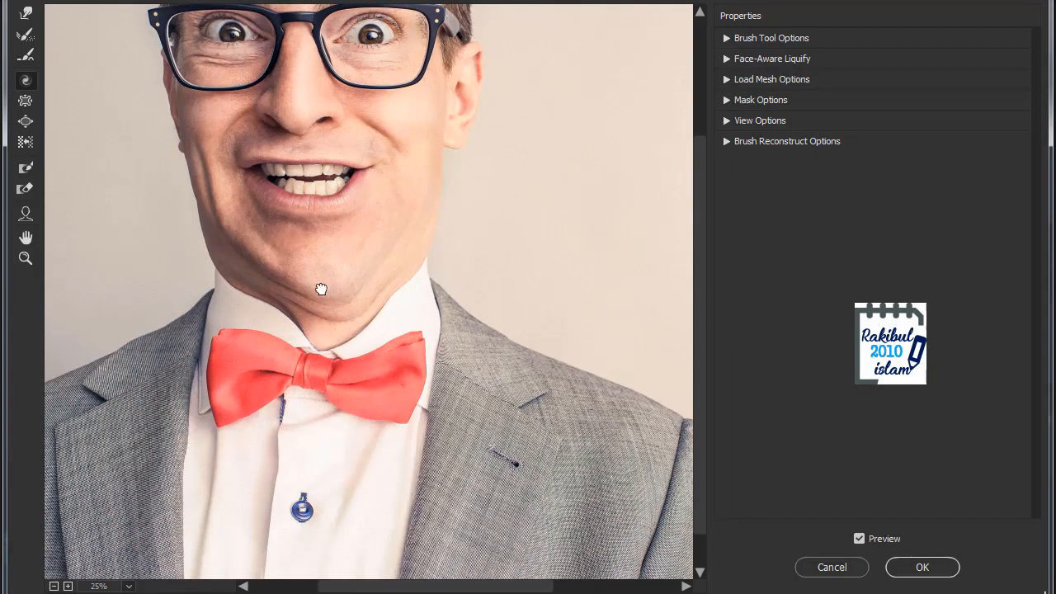
{"action": "left_click_drag", "start_coordinate": [318, 288], "coordinate": [313, 434]}
- Try the Pucker and Bloat tools on the man's nose and discard all Liquify changes
{"action": "left_click", "coordinate": [30, 105]}
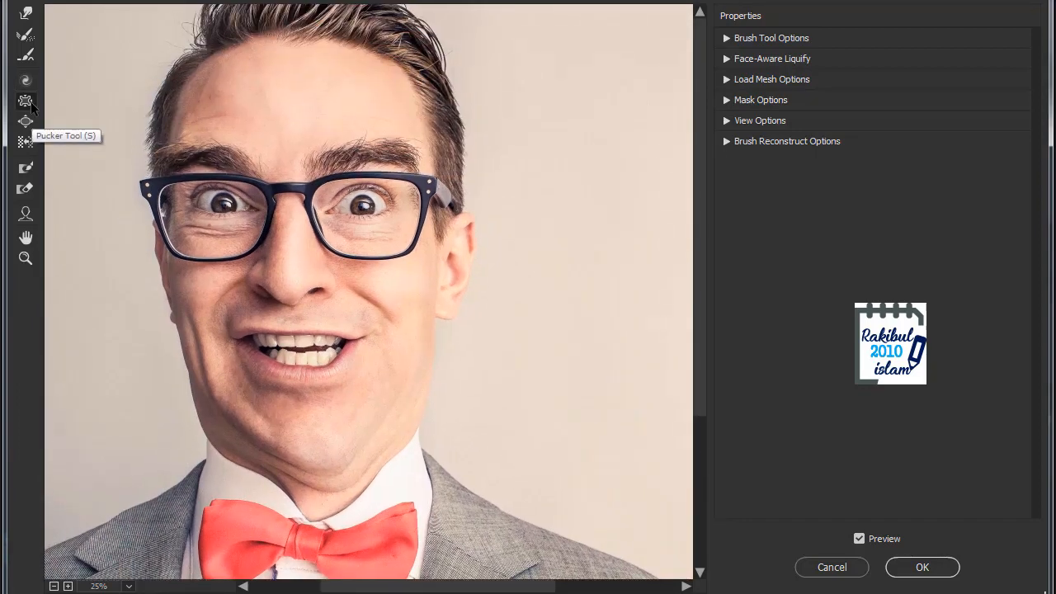
{"action": "mouse_move", "coordinate": [286, 269]}
{"action": "left_mouse_down"}
{"action": "mouse_move", "coordinate": [286, 232]}
{"action": "mouse_move", "coordinate": [283, 285]}
{"action": "left_mouse_up"}
{"action": "key", "text": "ctrl+z"}
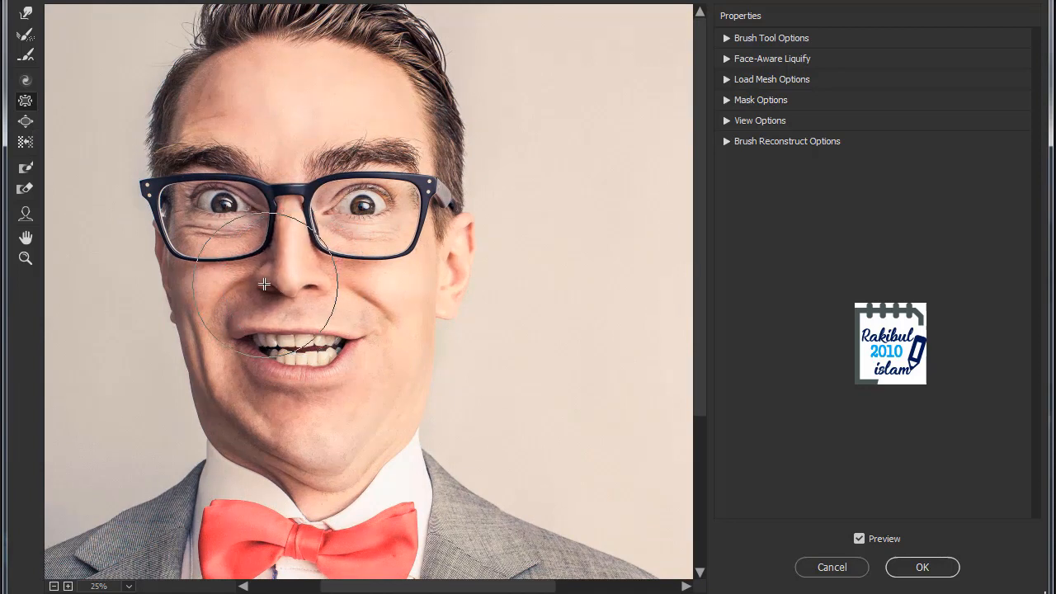
{"action": "left_click", "coordinate": [25, 123]}
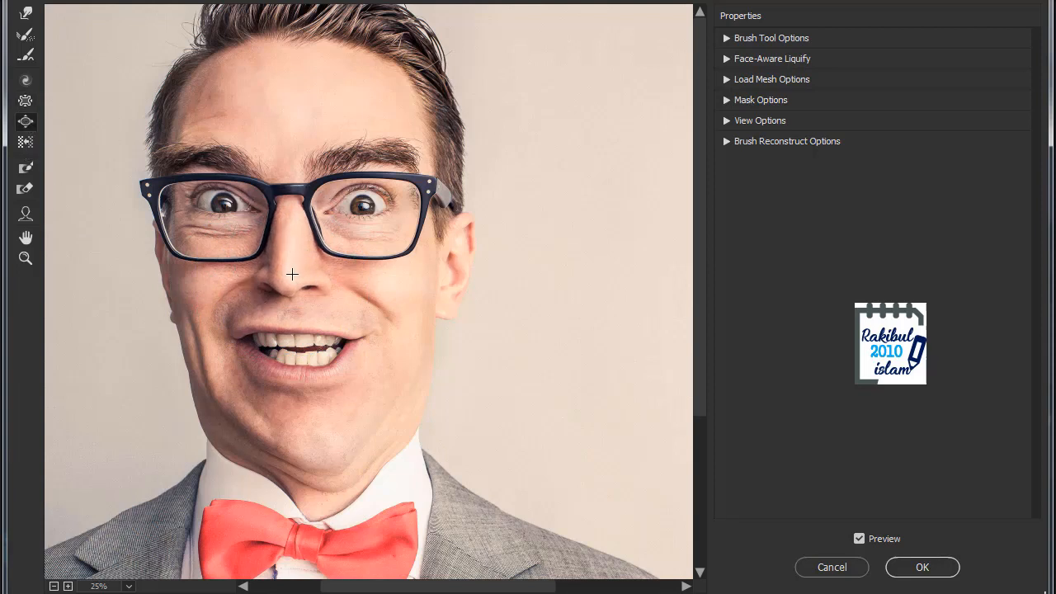
{"action": "mouse_move", "coordinate": [313, 285]}
{"action": "left_mouse_down"}
{"action": "mouse_move", "coordinate": [259, 306]}
{"action": "mouse_move", "coordinate": [264, 247]}
{"action": "mouse_move", "coordinate": [281, 273]}
{"action": "left_mouse_up"}
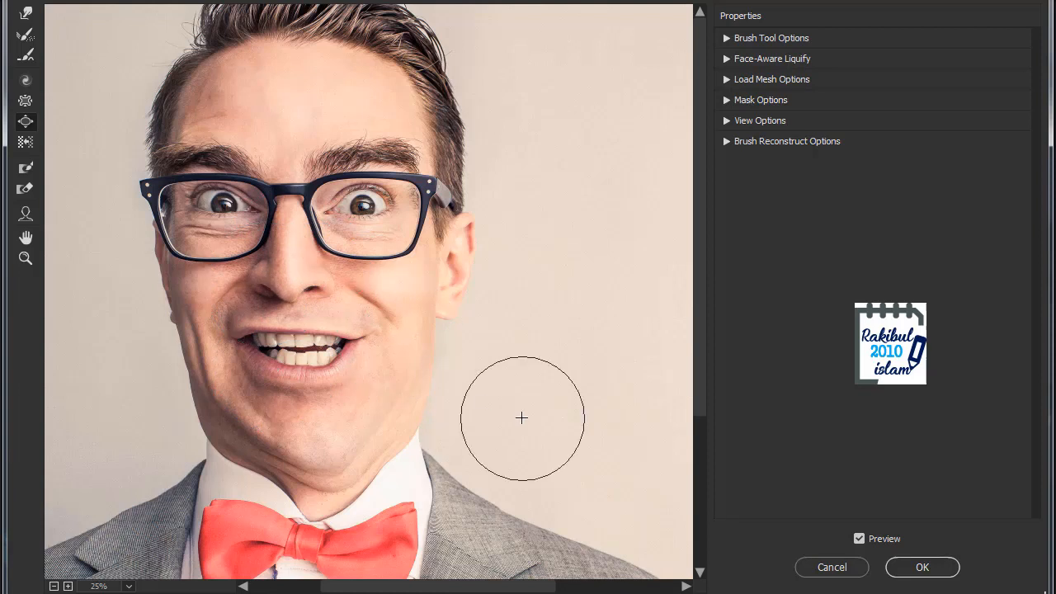
{"action": "left_click", "coordinate": [829, 567]}
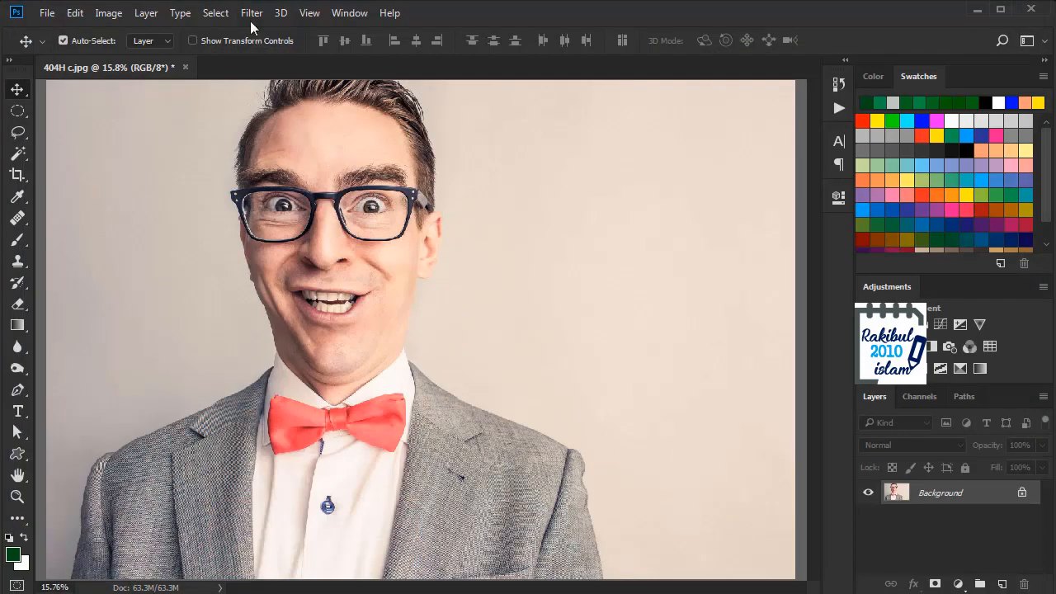
- Open the Background layer in the Liquify filter and check the brush tool options
{"action": "left_click", "coordinate": [251, 13]}
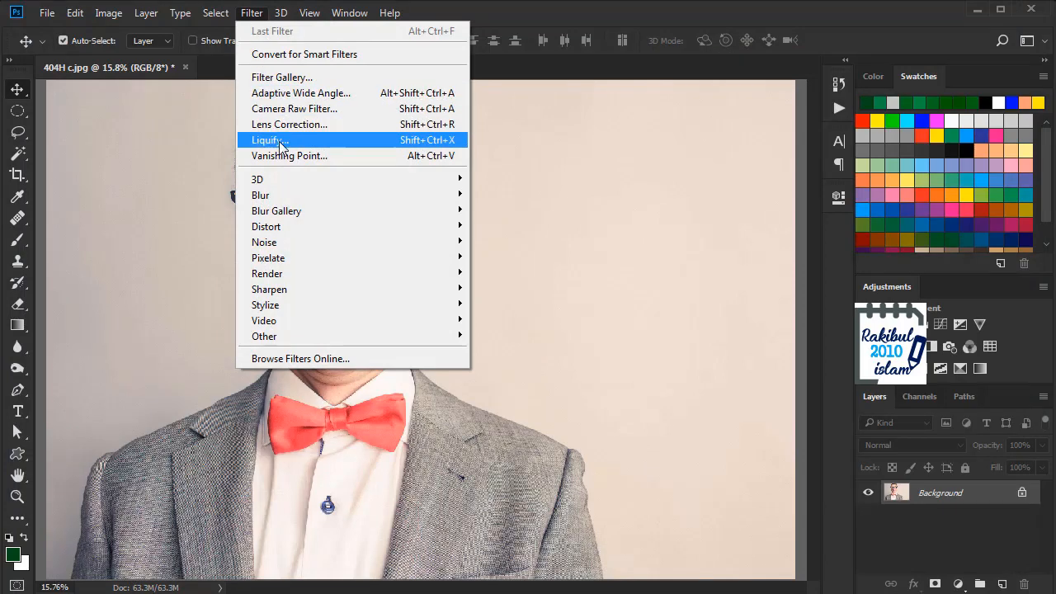
{"action": "left_click", "coordinate": [280, 141]}
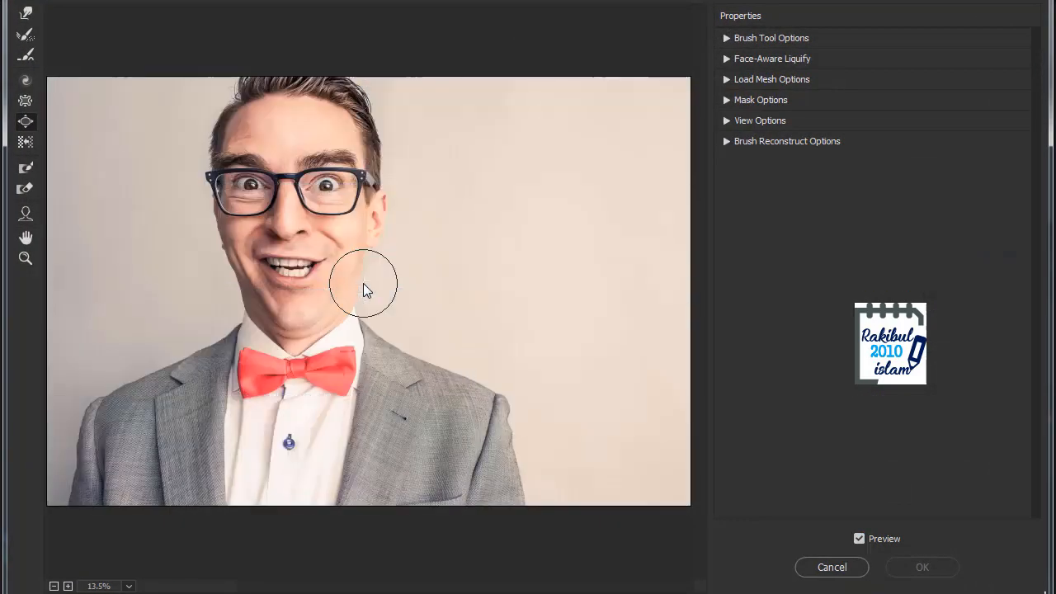
{"action": "left_click", "coordinate": [727, 39]}
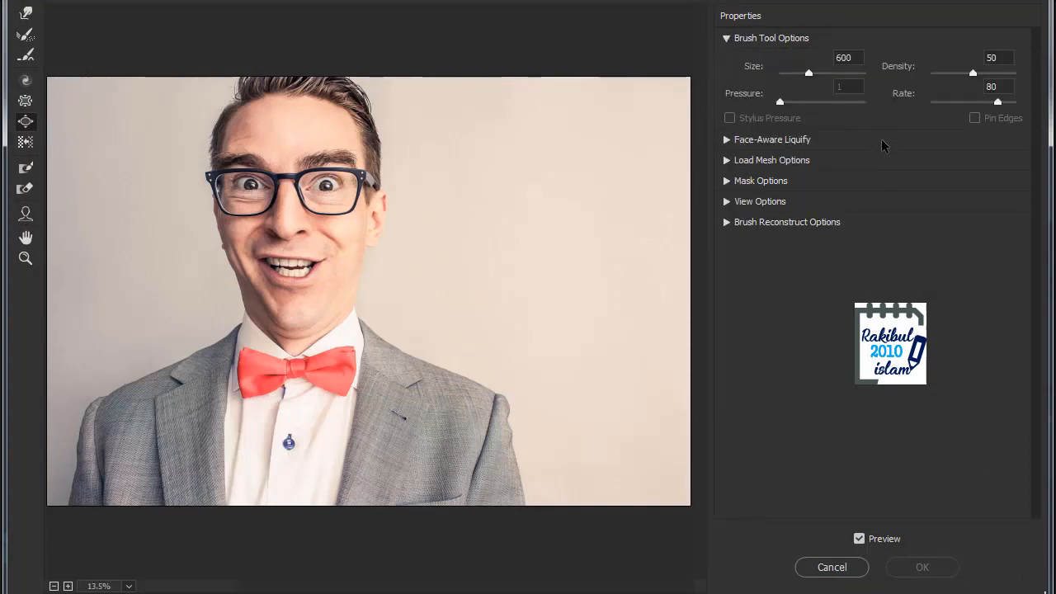
{"action": "left_click", "coordinate": [725, 39]}
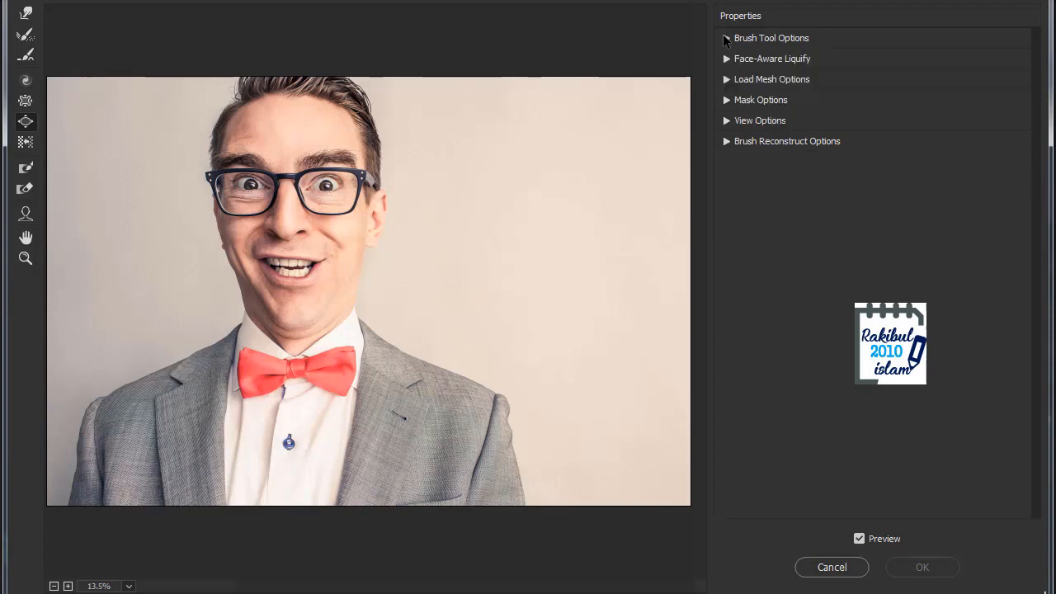
- With a smaller Forward Warp brush, lift the man's left mouth corner and push that side of the lower jaw inward
{"action": "left_click", "coordinate": [26, 14]}
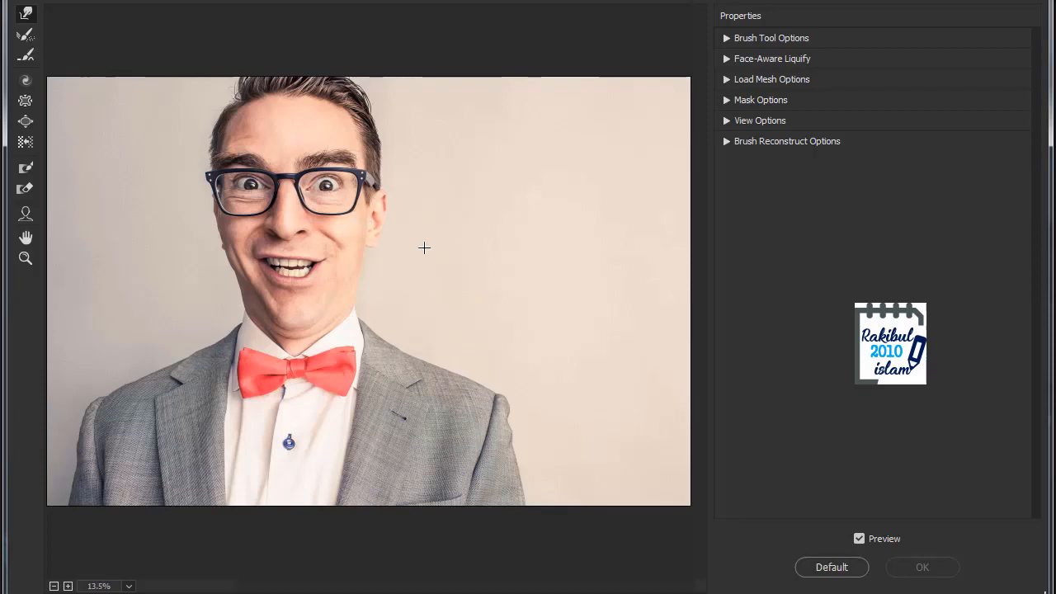
{"action": "scroll", "coordinate": [424, 248], "scroll_direction": "up", "scroll_amount": 2, "text": "alt"}
{"action": "left_click_drag", "start_coordinate": [330, 189], "coordinate": [448, 370]}
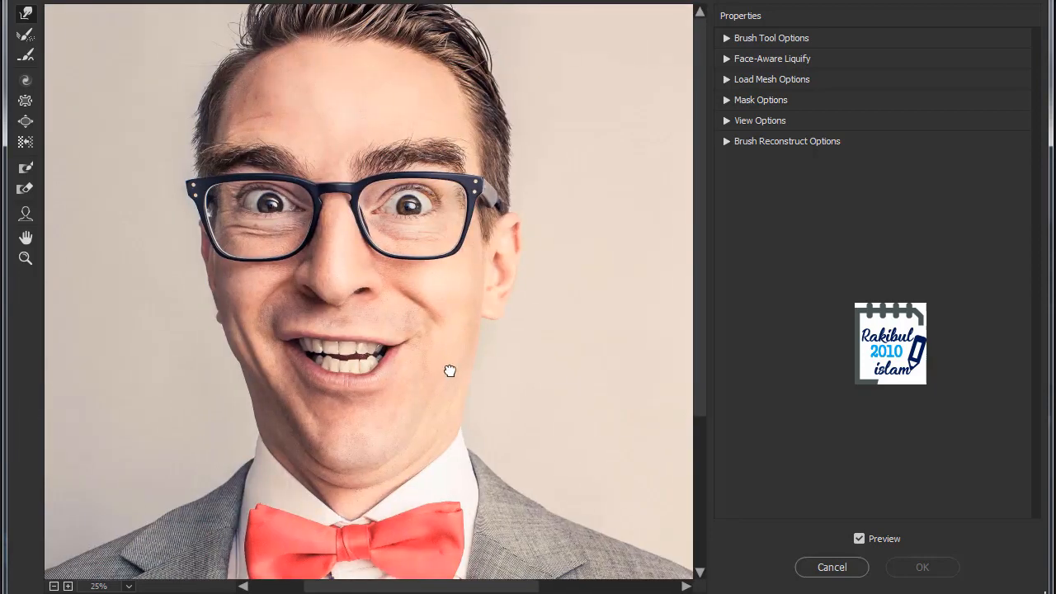
{"action": "key", "text": "bracketleft"}
{"action": "key", "text": "bracketleft"}
{"action": "key", "text": "bracketleft"}
{"action": "key", "text": "bracketleft"}
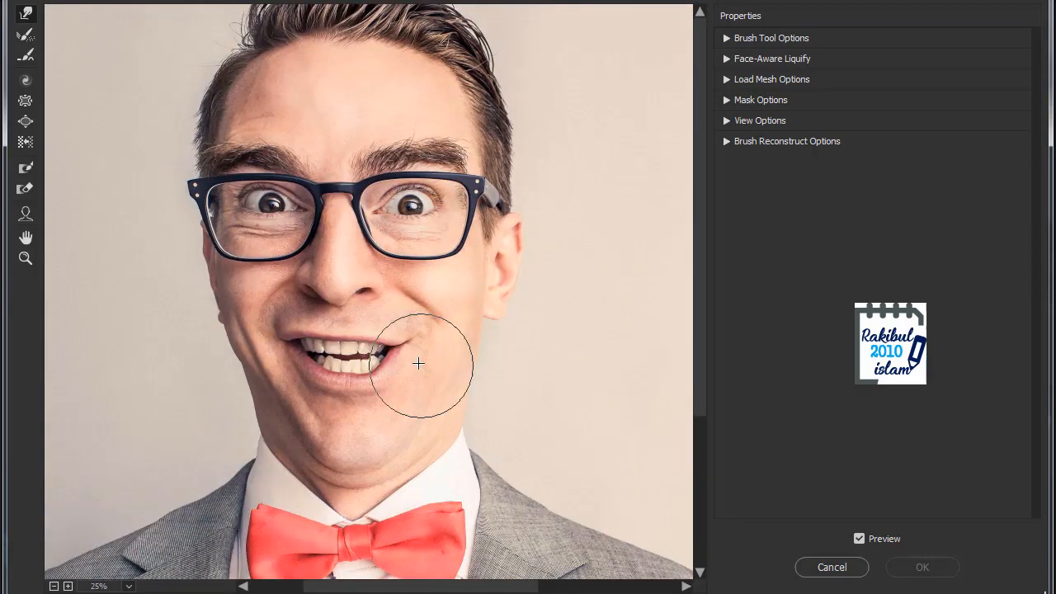
{"action": "key", "text": "bracketright"}
{"action": "left_click_drag", "start_coordinate": [396, 354], "coordinate": [404, 345]}
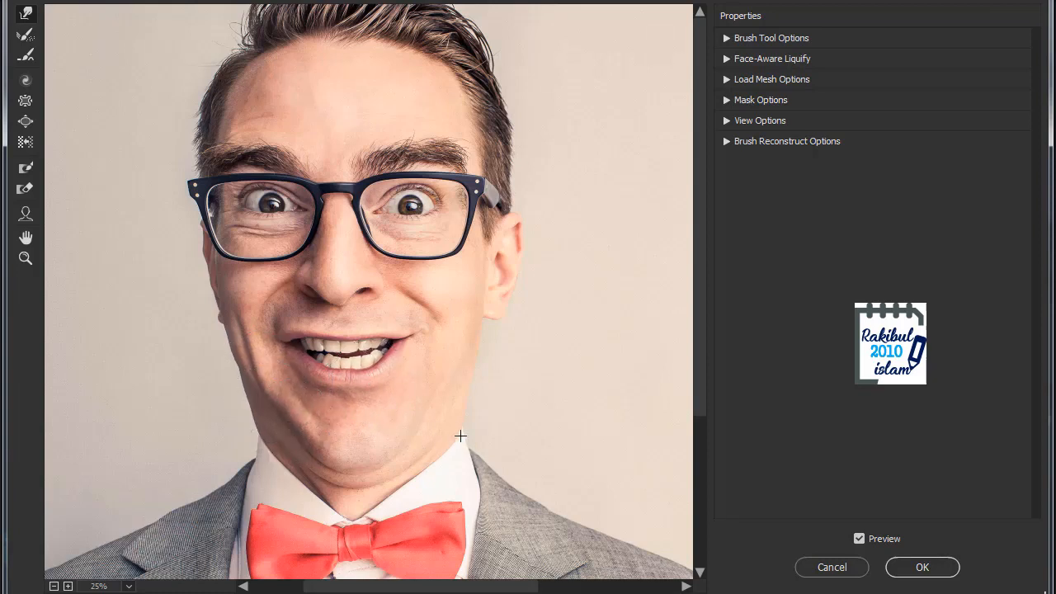
{"action": "mouse_move", "coordinate": [460, 436]}
{"action": "left_mouse_down"}
{"action": "mouse_move", "coordinate": [440, 415]}
{"action": "mouse_move", "coordinate": [461, 384]}
{"action": "mouse_move", "coordinate": [436, 422]}
{"action": "left_mouse_up"}
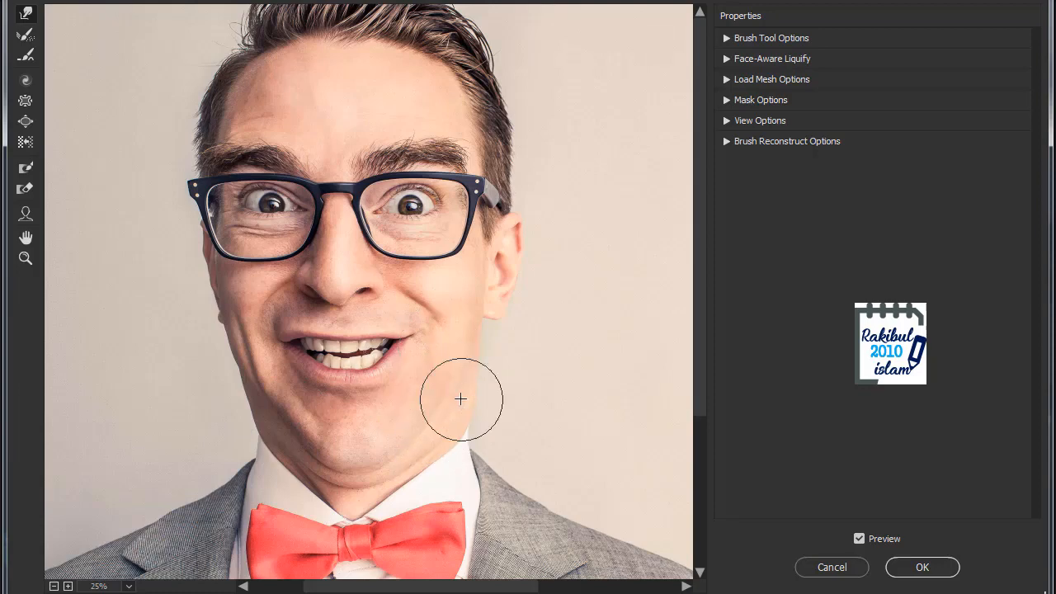
- Smooth the bumpy shoulder and sleeve edge of the jacket on the man's left side with the Forward Warp tool
{"action": "left_click_drag", "start_coordinate": [542, 465], "coordinate": [389, 179]}
{"action": "left_click_drag", "start_coordinate": [509, 394], "coordinate": [413, 369]}
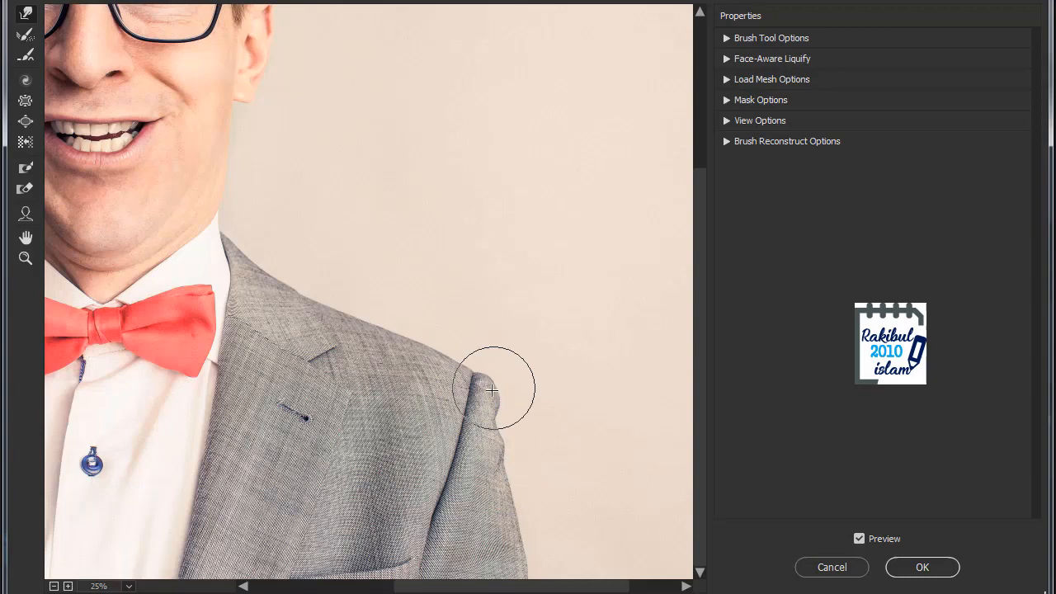
{"action": "left_click_drag", "start_coordinate": [492, 389], "coordinate": [496, 425]}
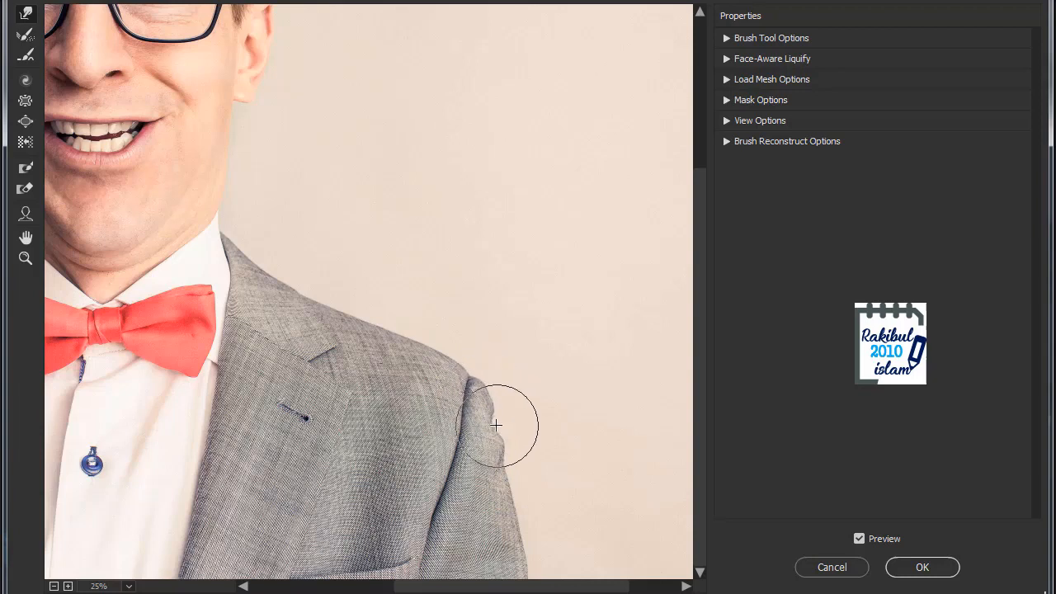
{"action": "key", "text": "bracketleft"}
{"action": "key", "text": "bracketleft"}
{"action": "key", "text": "bracketleft"}
{"action": "key", "text": "bracketleft"}
{"action": "key", "text": "bracketleft"}
{"action": "key", "text": "bracketright"}
{"action": "key", "text": "bracketright"}
{"action": "key", "text": "bracketright"}
{"action": "key", "text": "bracketright"}
{"action": "key", "text": "bracketright"}
{"action": "key", "text": "bracketleft"}
{"action": "key", "text": "bracketleft"}
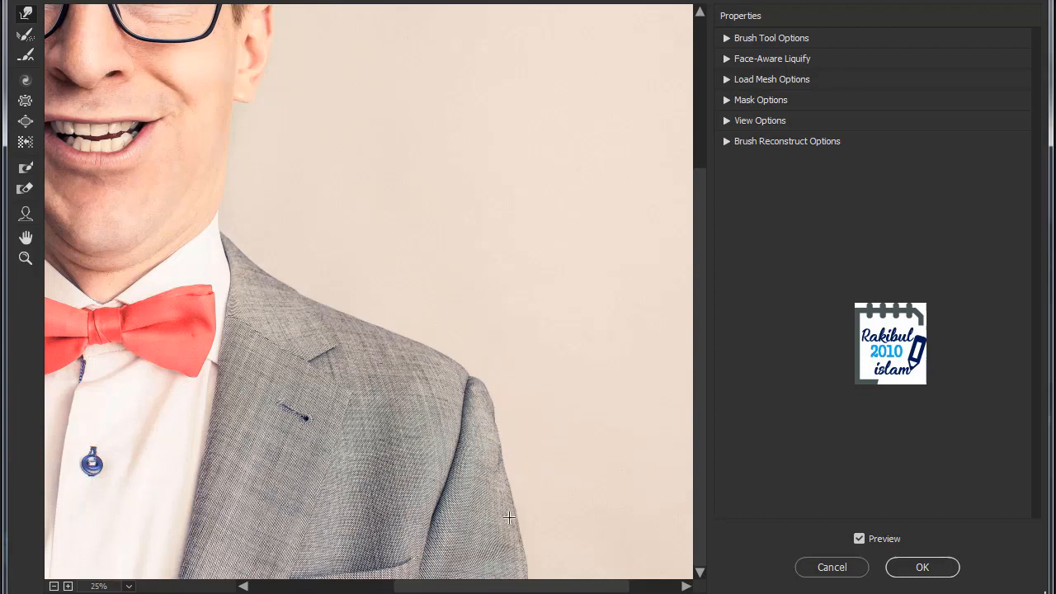
- Push the jacket's opposite shoulder tip upward with Forward Warp and restore it with the Reconstruct tool
{"action": "left_click_drag", "start_coordinate": [271, 386], "coordinate": [630, 385]}
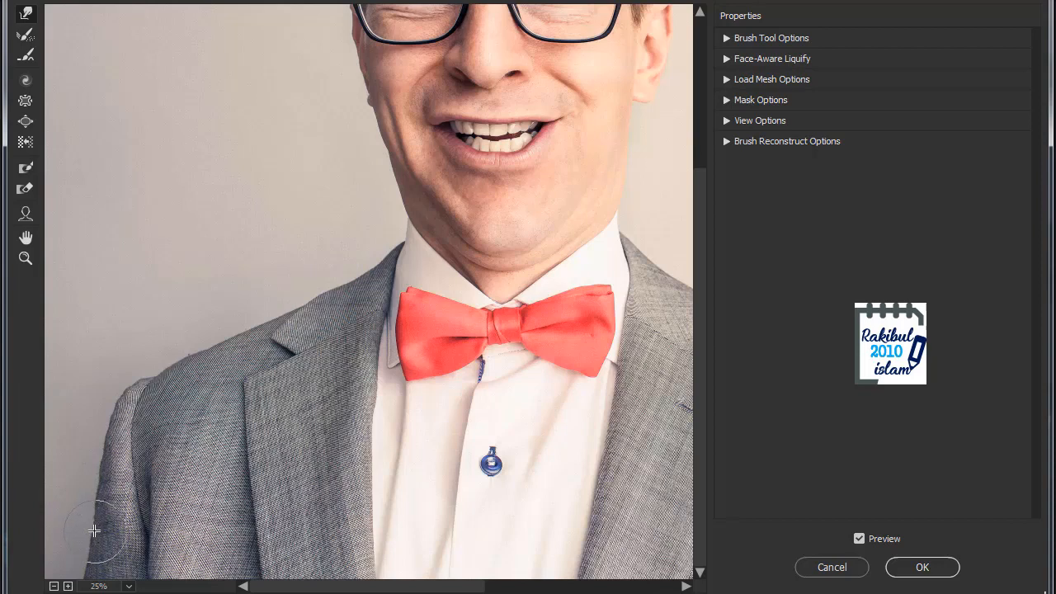
{"action": "left_click_drag", "start_coordinate": [124, 407], "coordinate": [150, 360]}
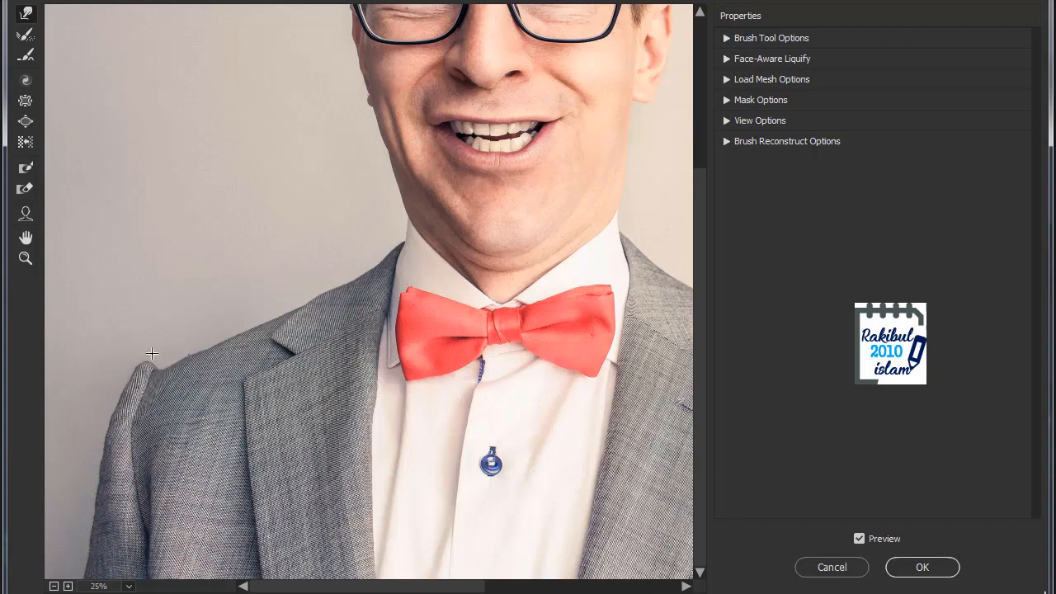
{"action": "left_click", "coordinate": [27, 40]}
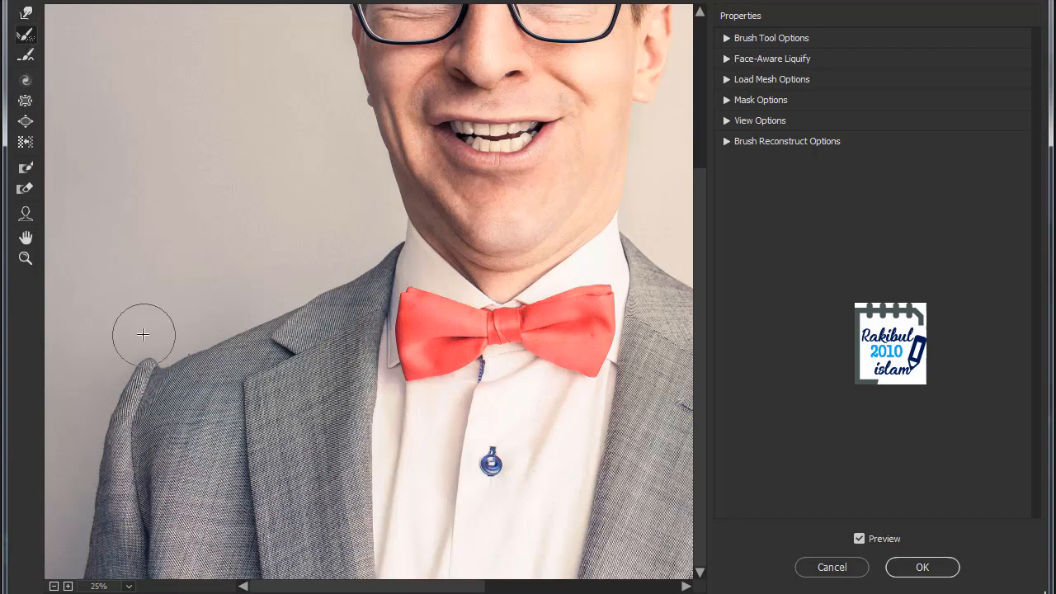
{"action": "mouse_move", "coordinate": [141, 347]}
{"action": "left_mouse_down"}
{"action": "mouse_move", "coordinate": [98, 418]}
{"action": "mouse_move", "coordinate": [175, 407]}
{"action": "mouse_move", "coordinate": [133, 405]}
{"action": "mouse_move", "coordinate": [188, 360]}
{"action": "left_mouse_up"}
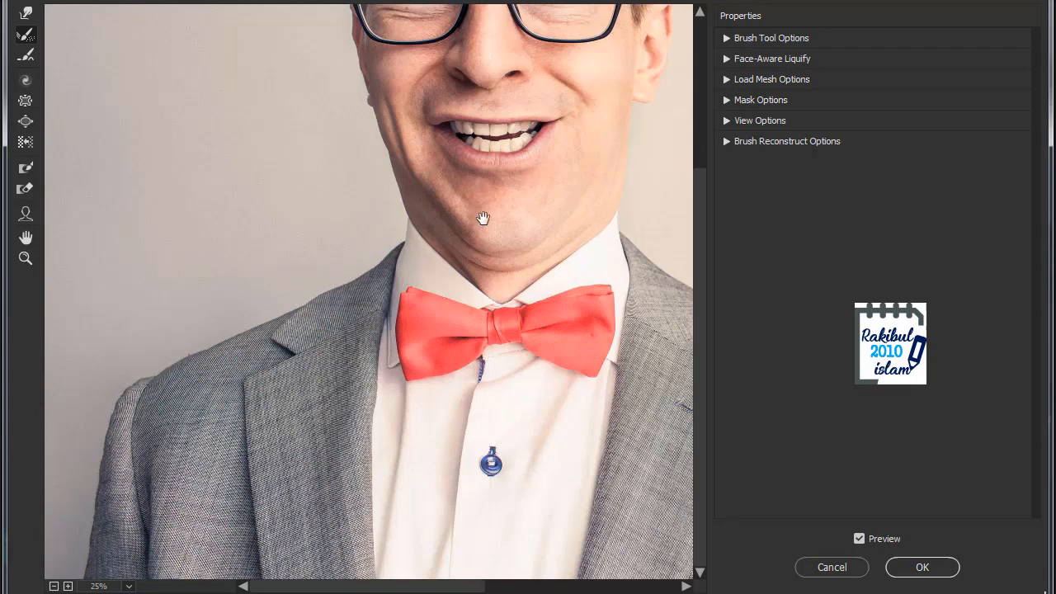
- Try the Twirl Clockwise tool on the bow tie's knot and undo the twirl
{"action": "mouse_move", "coordinate": [483, 219]}
{"action": "left_mouse_down"}
{"action": "mouse_move", "coordinate": [464, 278]}
{"action": "mouse_move", "coordinate": [358, 412]}
{"action": "left_mouse_up"}
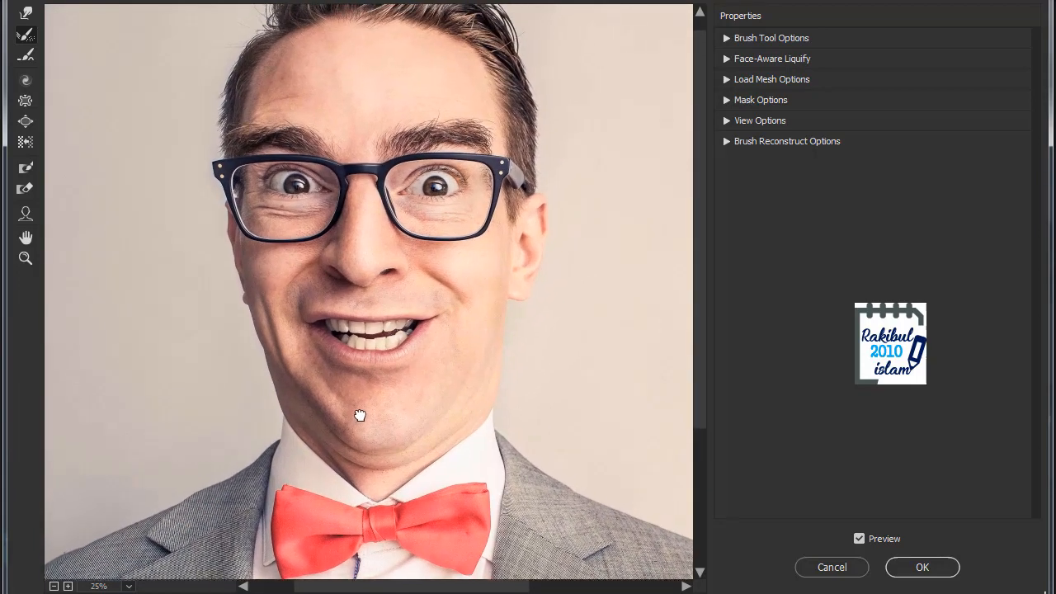
{"action": "left_click_drag", "start_coordinate": [234, 332], "coordinate": [222, 208]}
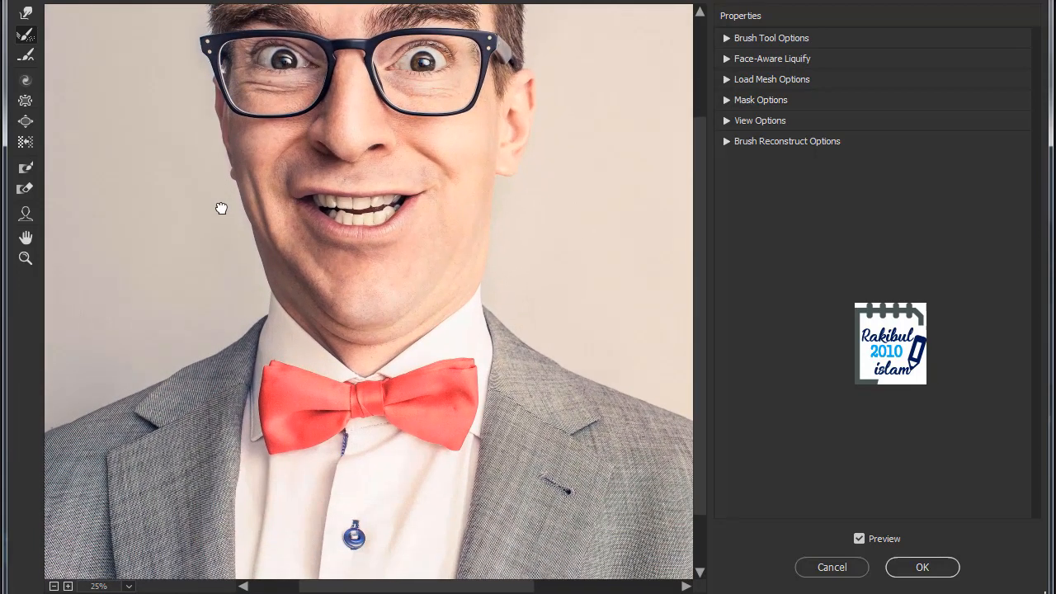
{"action": "left_click", "coordinate": [24, 81]}
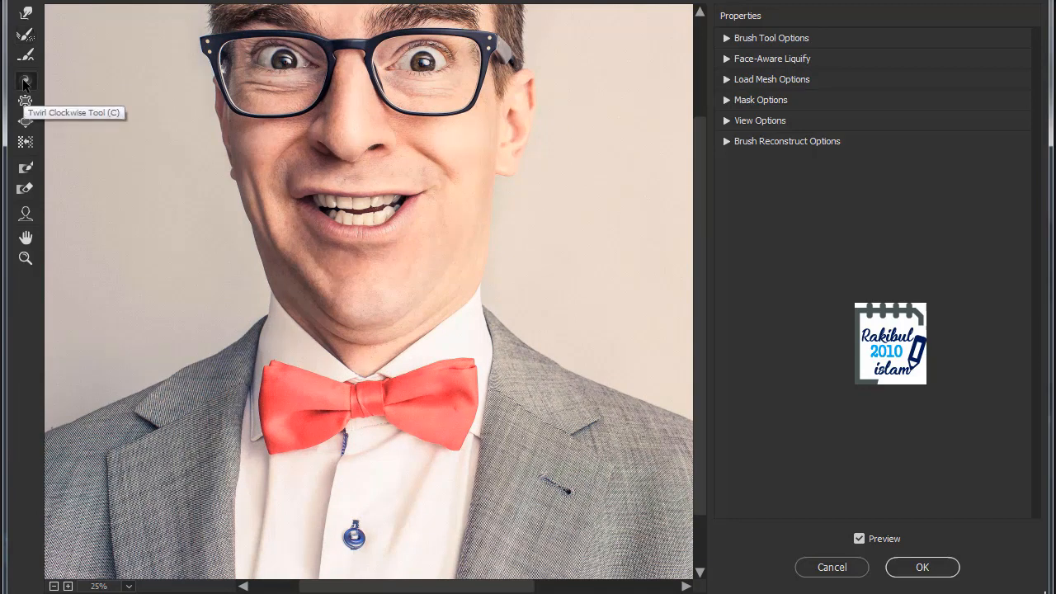
{"action": "left_click", "coordinate": [360, 391]}
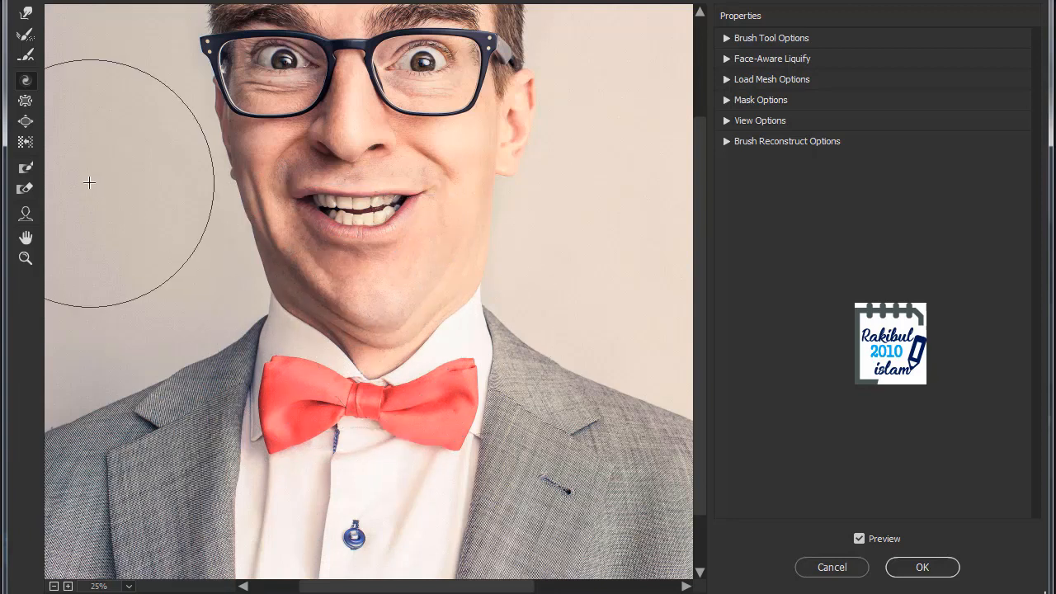
{"action": "key", "text": "ctrl+z"}
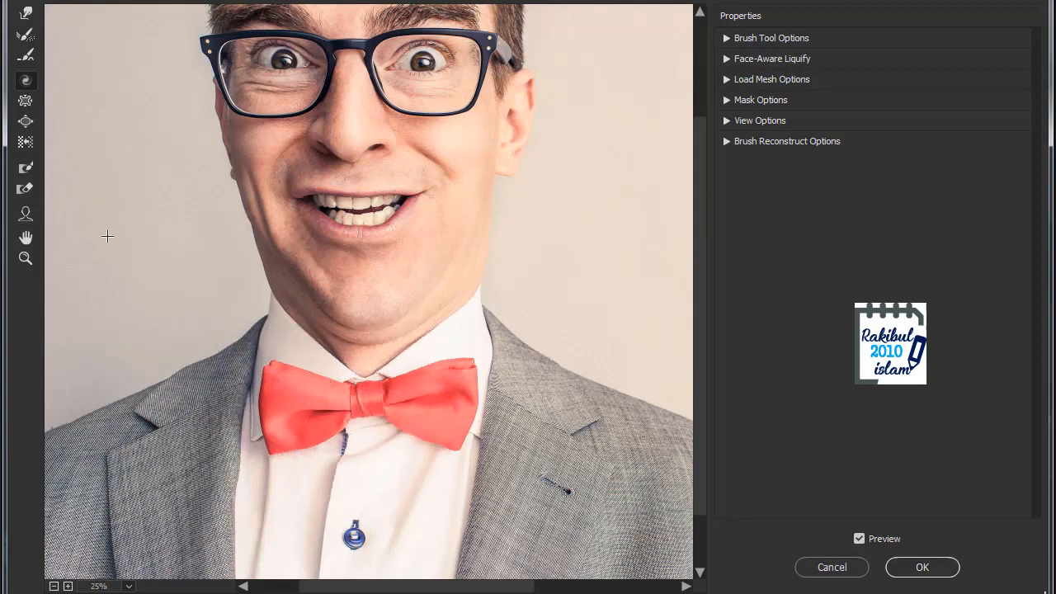
- Paint a freeze mask across the man's chin and neck above the collar
{"action": "left_click", "coordinate": [26, 171]}
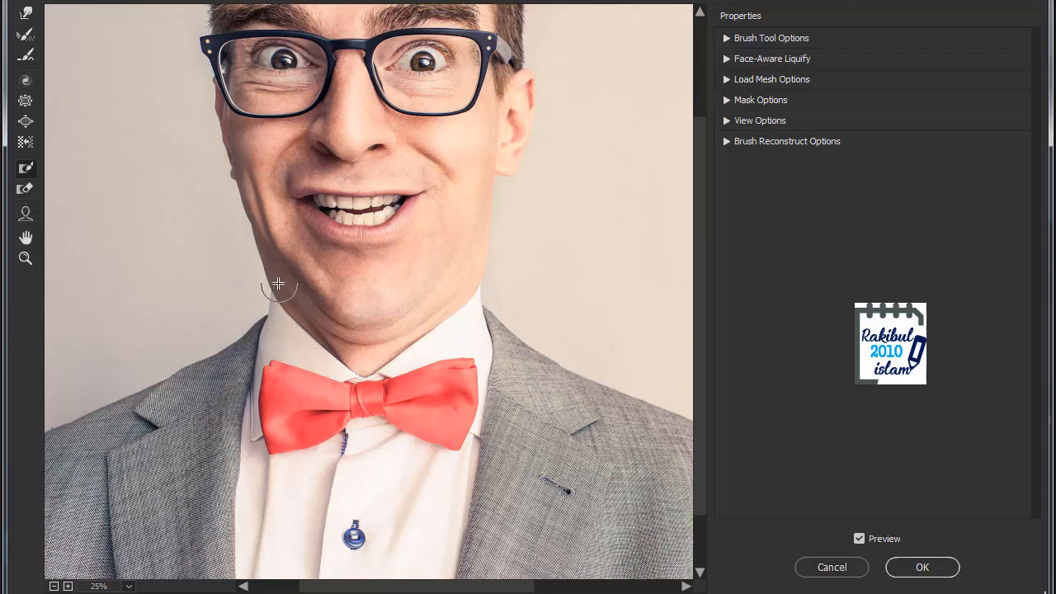
{"action": "mouse_move", "coordinate": [275, 280]}
{"action": "left_mouse_down"}
{"action": "mouse_move", "coordinate": [325, 344]}
{"action": "mouse_move", "coordinate": [366, 362]}
{"action": "mouse_move", "coordinate": [463, 301]}
{"action": "mouse_move", "coordinate": [430, 318]}
{"action": "mouse_move", "coordinate": [327, 326]}
{"action": "mouse_move", "coordinate": [308, 317]}
{"action": "mouse_move", "coordinate": [454, 294]}
{"action": "mouse_move", "coordinate": [261, 287]}
{"action": "mouse_move", "coordinate": [500, 296]}
{"action": "mouse_move", "coordinate": [273, 284]}
{"action": "mouse_move", "coordinate": [293, 308]}
{"action": "left_mouse_up"}
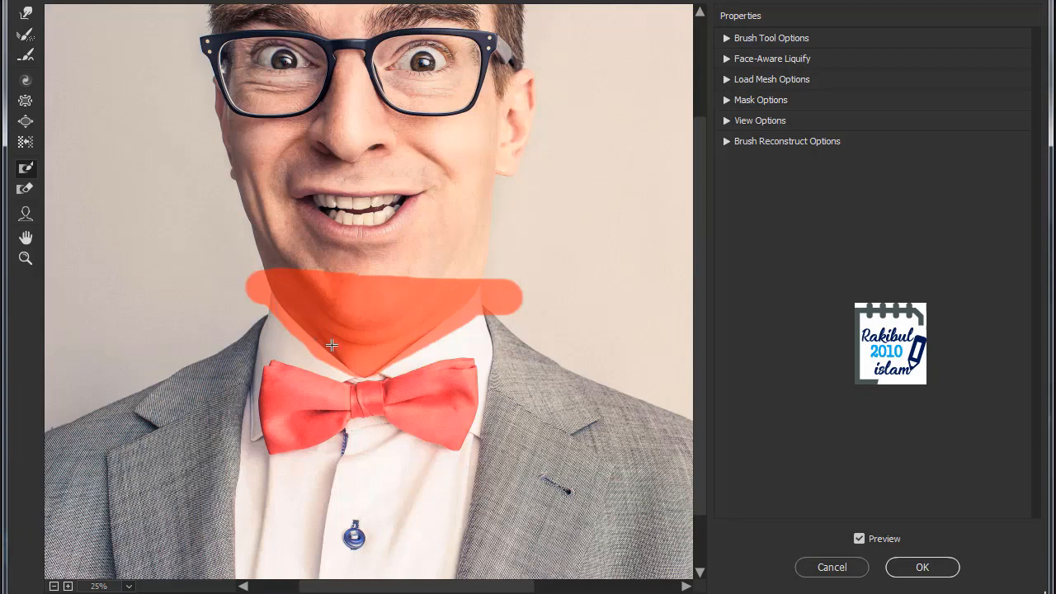
- Extend the freeze mask over the chin and shirt collar, and thaw the excess that covers the collar edge and bow tie
{"action": "mouse_move", "coordinate": [382, 352]}
{"action": "left_mouse_down"}
{"action": "mouse_move", "coordinate": [424, 341]}
{"action": "mouse_move", "coordinate": [482, 299]}
{"action": "mouse_move", "coordinate": [265, 281]}
{"action": "mouse_move", "coordinate": [486, 276]}
{"action": "mouse_move", "coordinate": [415, 319]}
{"action": "left_mouse_up"}
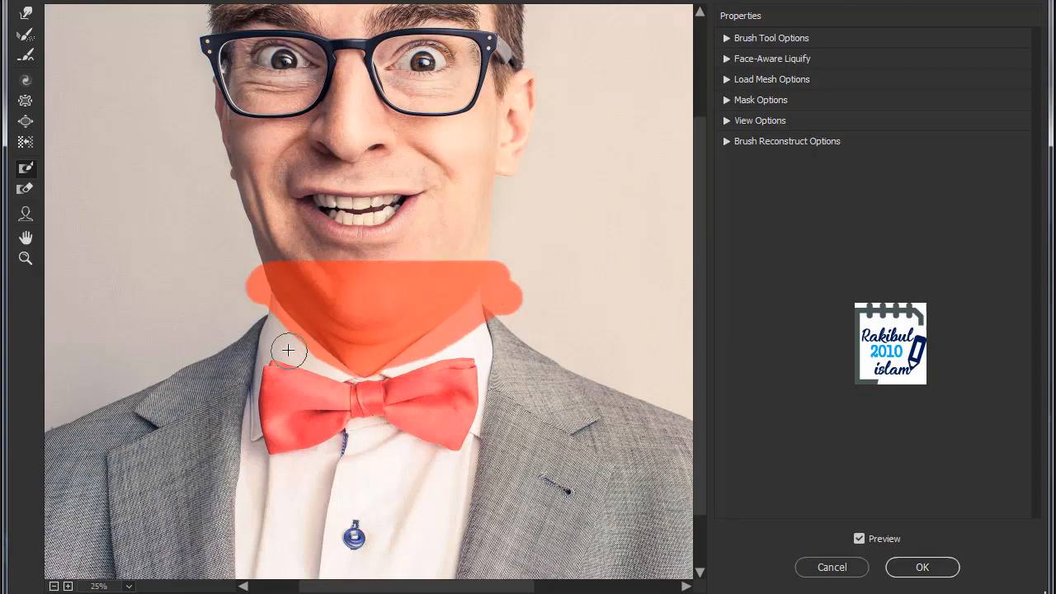
{"action": "left_click_drag", "start_coordinate": [288, 351], "coordinate": [354, 388]}
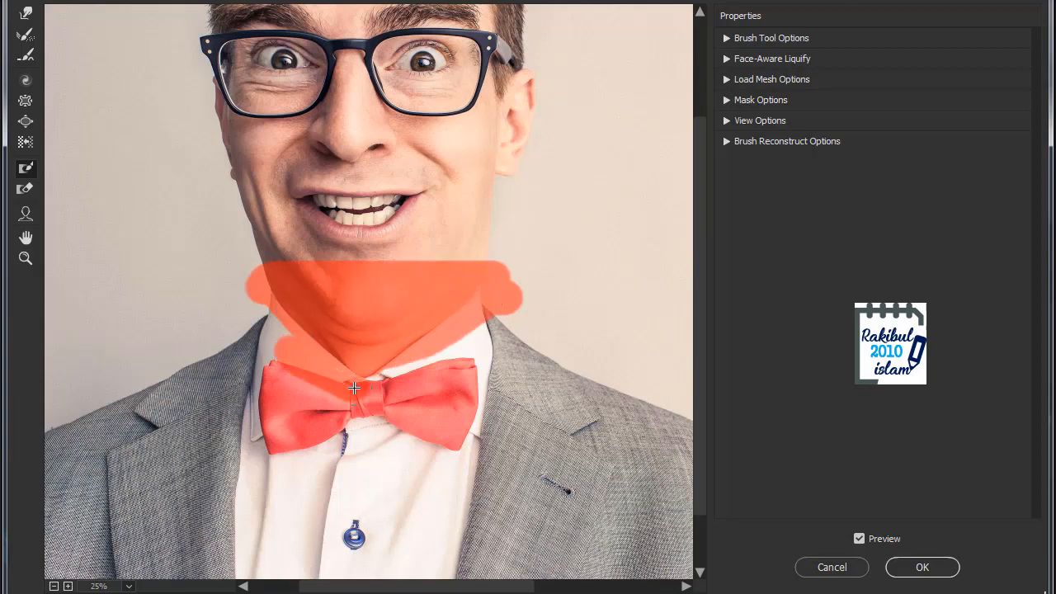
{"action": "left_click", "coordinate": [26, 192]}
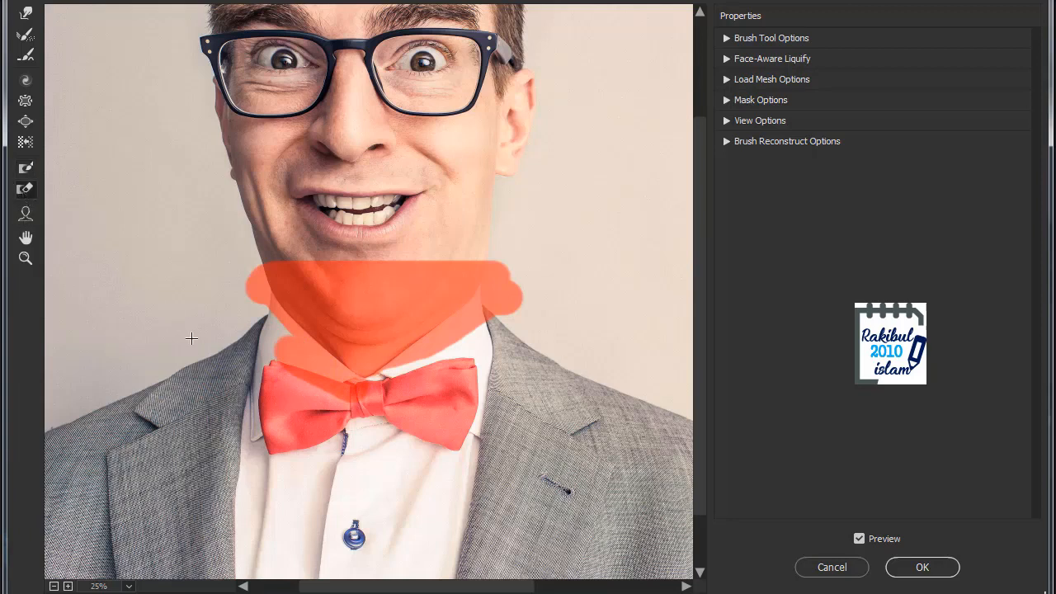
{"action": "left_click_drag", "start_coordinate": [261, 350], "coordinate": [309, 398]}
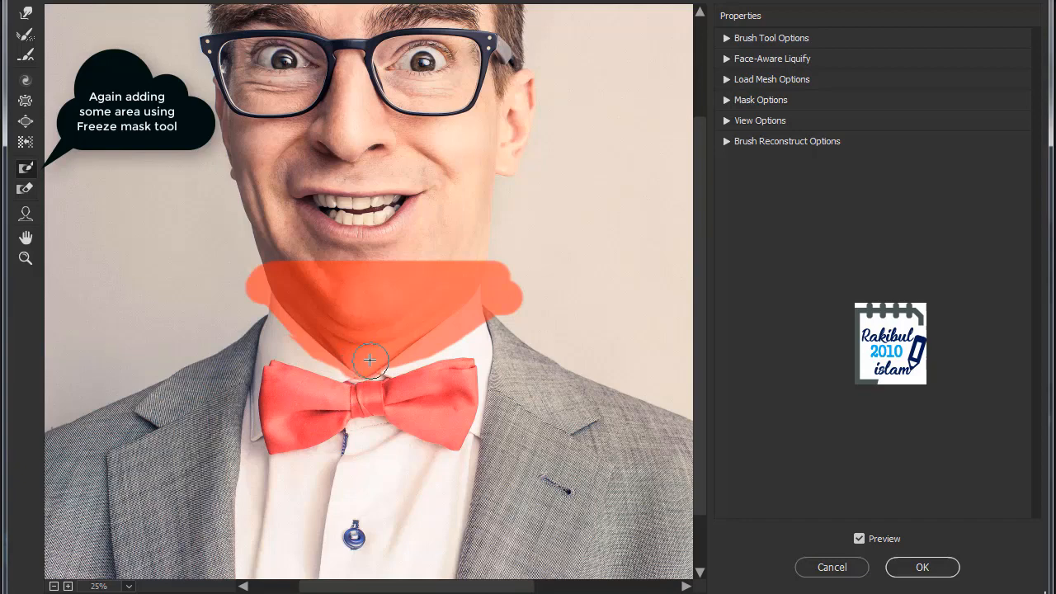
- Twirl the bow tie's knot below the frozen area with Twirl Clockwise, and erase the whole freeze mask with the Thaw Mask tool
{"action": "left_click", "coordinate": [27, 81]}
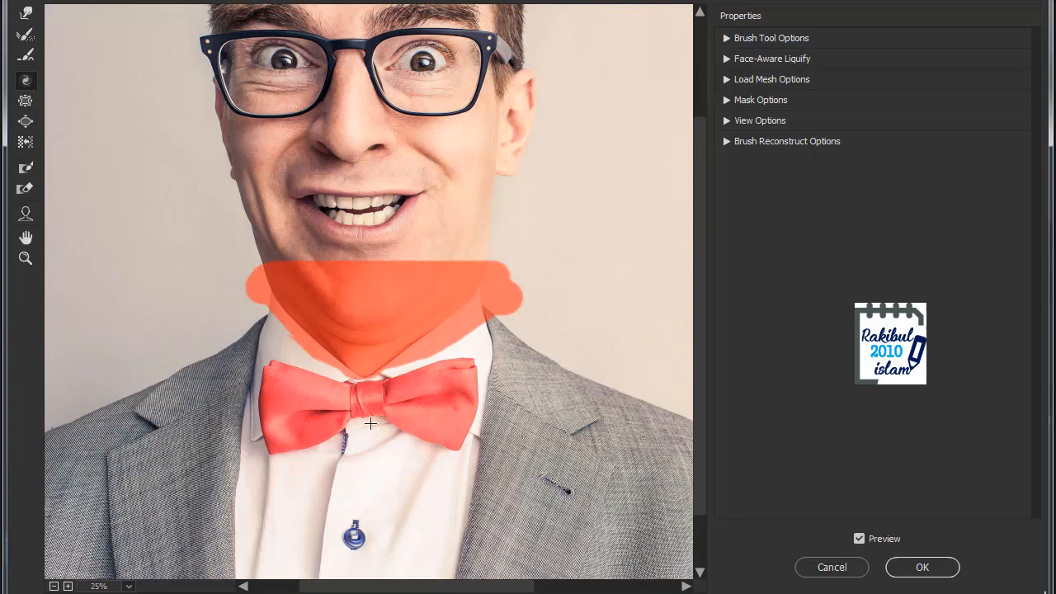
{"action": "left_click", "coordinate": [363, 399]}
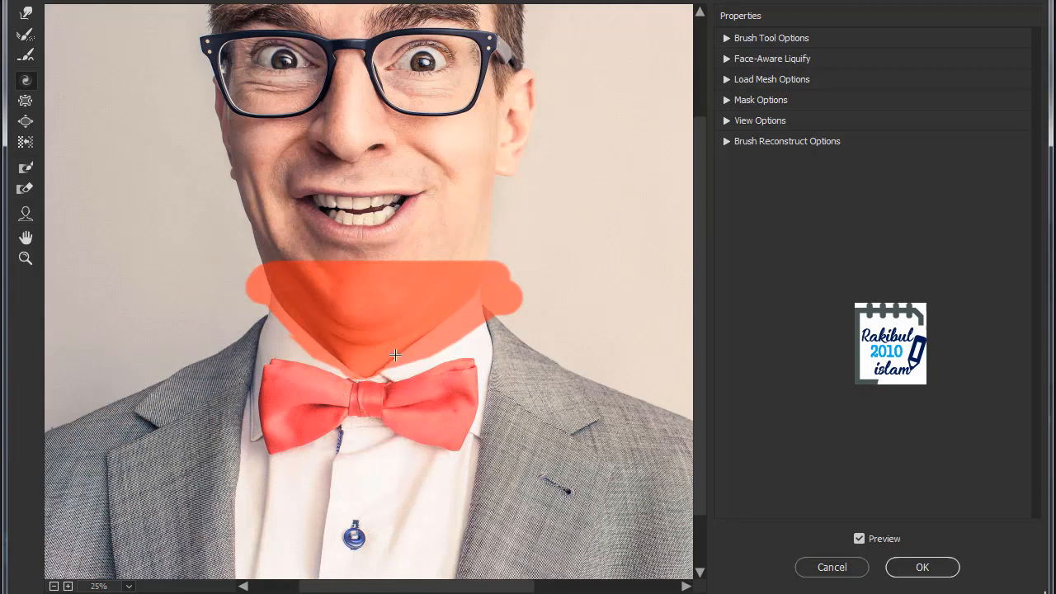
{"action": "left_click", "coordinate": [24, 191]}
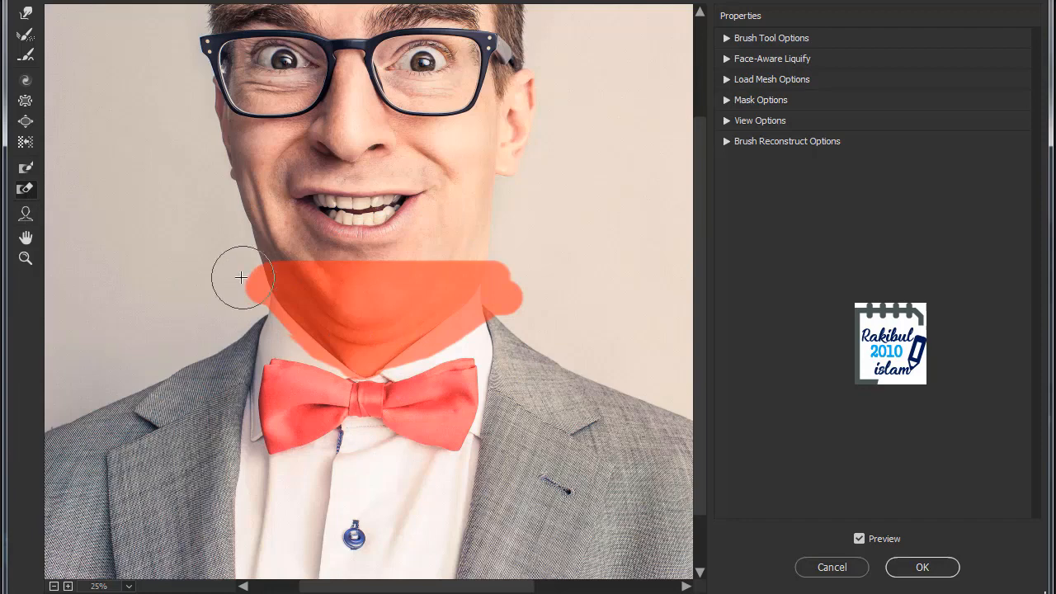
{"action": "mouse_move", "coordinate": [240, 278]}
{"action": "left_mouse_down"}
{"action": "mouse_move", "coordinate": [372, 282]}
{"action": "mouse_move", "coordinate": [389, 297]}
{"action": "mouse_move", "coordinate": [297, 334]}
{"action": "mouse_move", "coordinate": [420, 351]}
{"action": "mouse_move", "coordinate": [532, 313]}
{"action": "left_mouse_up"}
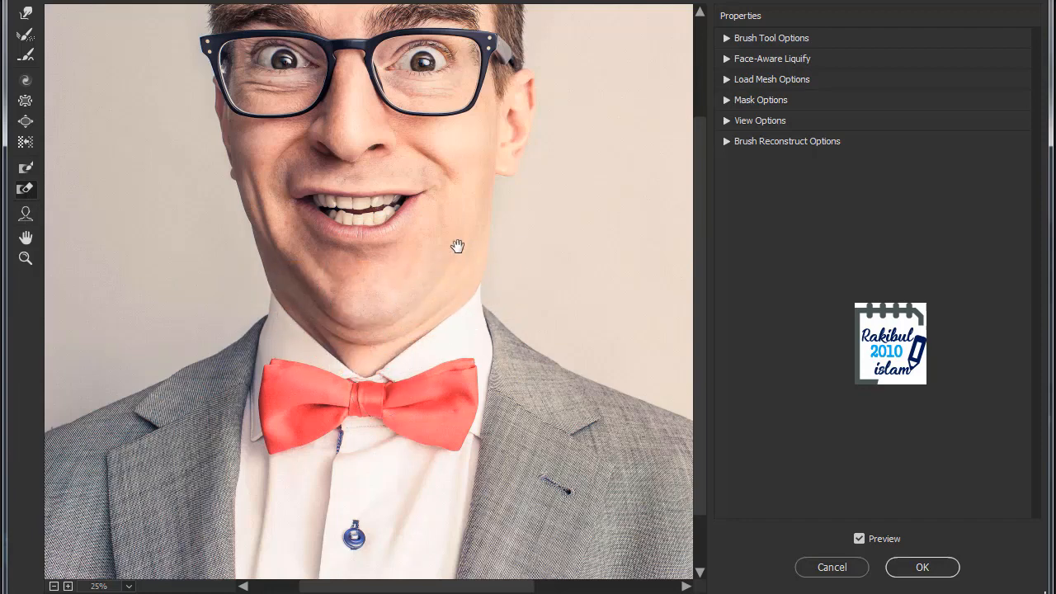
- Shrink the man's nose and both of his eyes with the Pucker tool
{"action": "left_click_drag", "start_coordinate": [458, 245], "coordinate": [441, 366]}
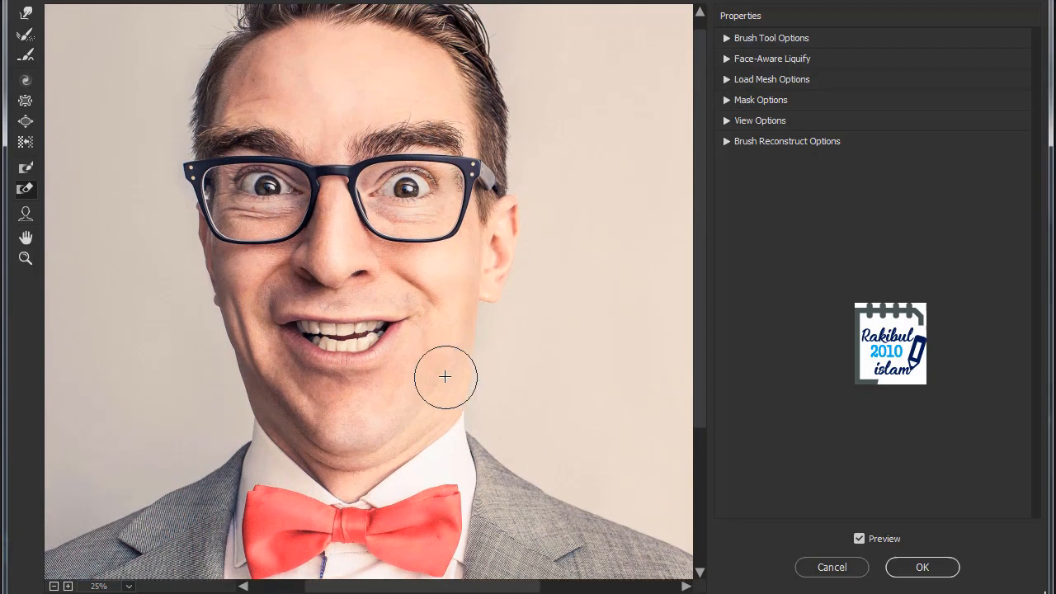
{"action": "left_click", "coordinate": [26, 101]}
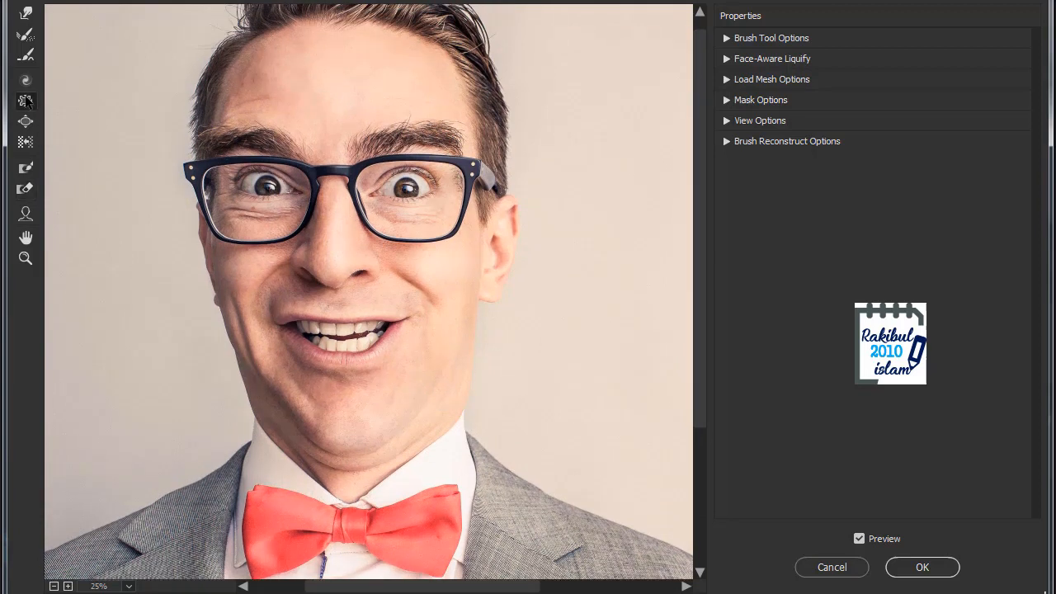
{"action": "left_click", "coordinate": [336, 236]}
{"action": "left_click_drag", "start_coordinate": [326, 208], "coordinate": [326, 269]}
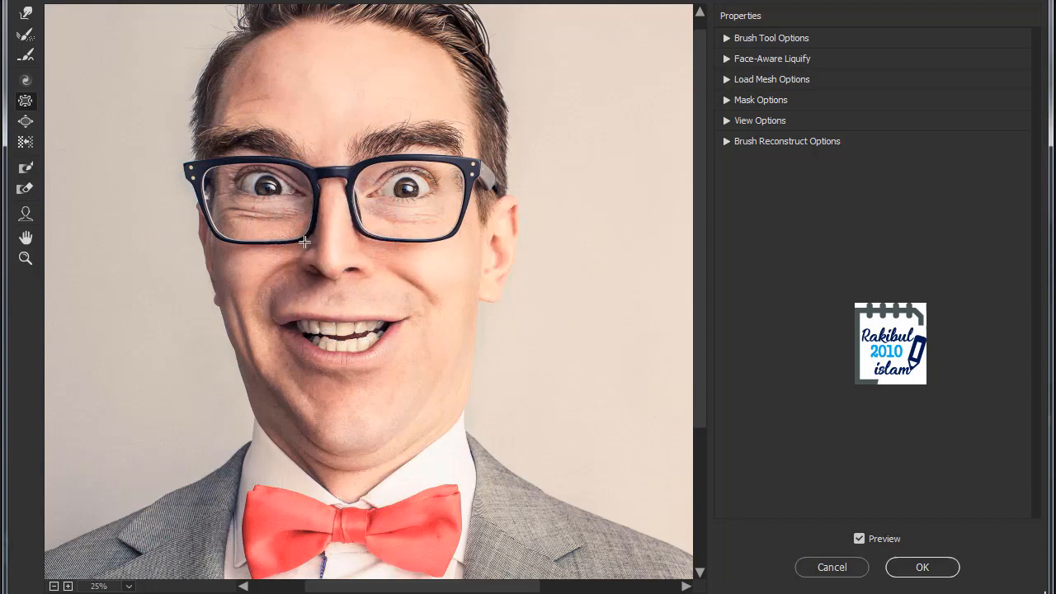
{"action": "left_click", "coordinate": [269, 185]}
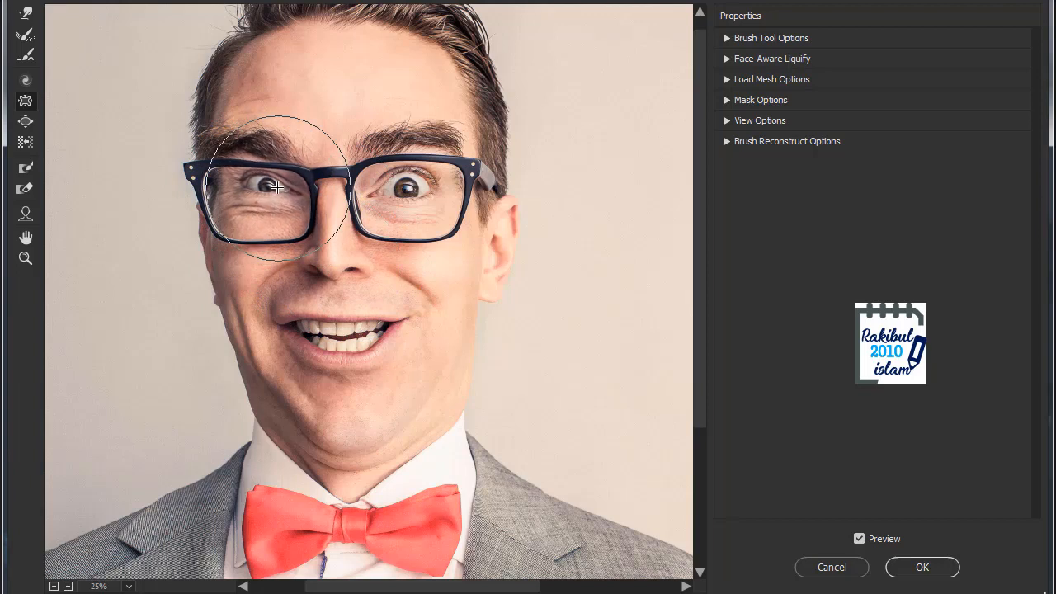
{"action": "left_click", "coordinate": [404, 185]}
{"action": "left_click_drag", "start_coordinate": [401, 185], "coordinate": [404, 186]}
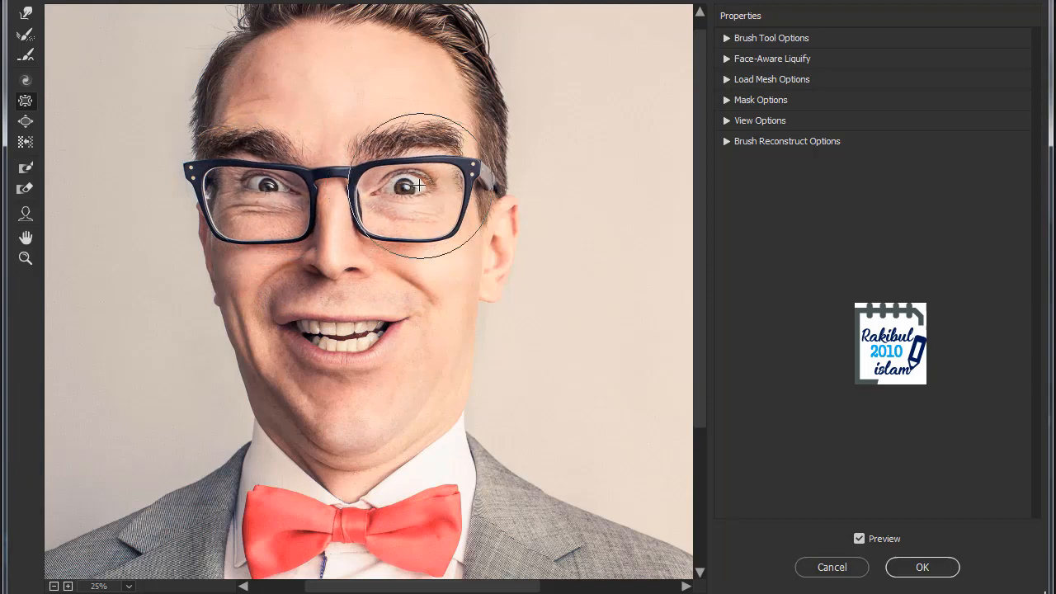
- Enlarge both eyes and the nose with the Bloat tool
{"action": "left_click", "coordinate": [25, 122]}
{"action": "left_click_drag", "start_coordinate": [252, 187], "coordinate": [252, 187]}
{"action": "left_click_drag", "start_coordinate": [383, 191], "coordinate": [382, 191]}
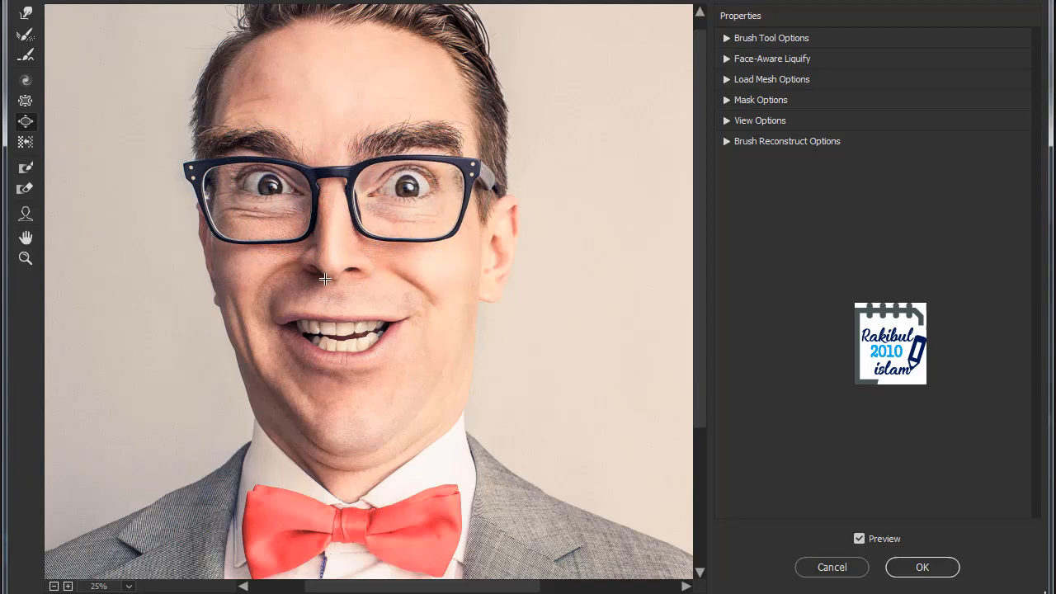
{"action": "left_click_drag", "start_coordinate": [334, 235], "coordinate": [334, 236]}
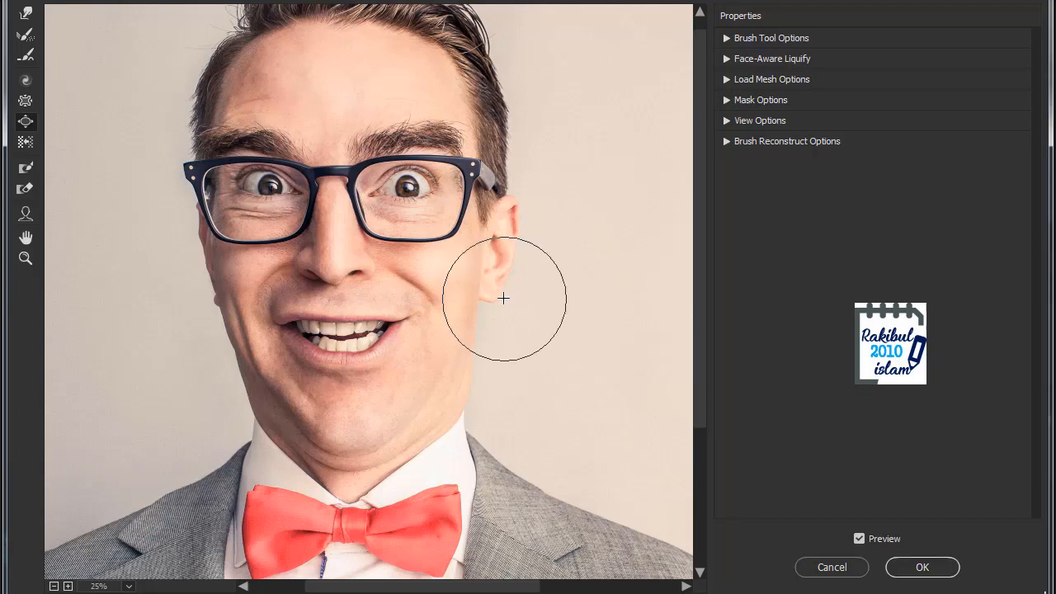
- Resize the Bloat brush larger and smaller several times, finishing with a brush smaller than the man's ear
{"action": "key", "text": "bracketright"}
{"action": "key", "text": "bracketright"}
{"action": "key", "text": "bracketright"}
{"action": "key", "text": "bracketright"}
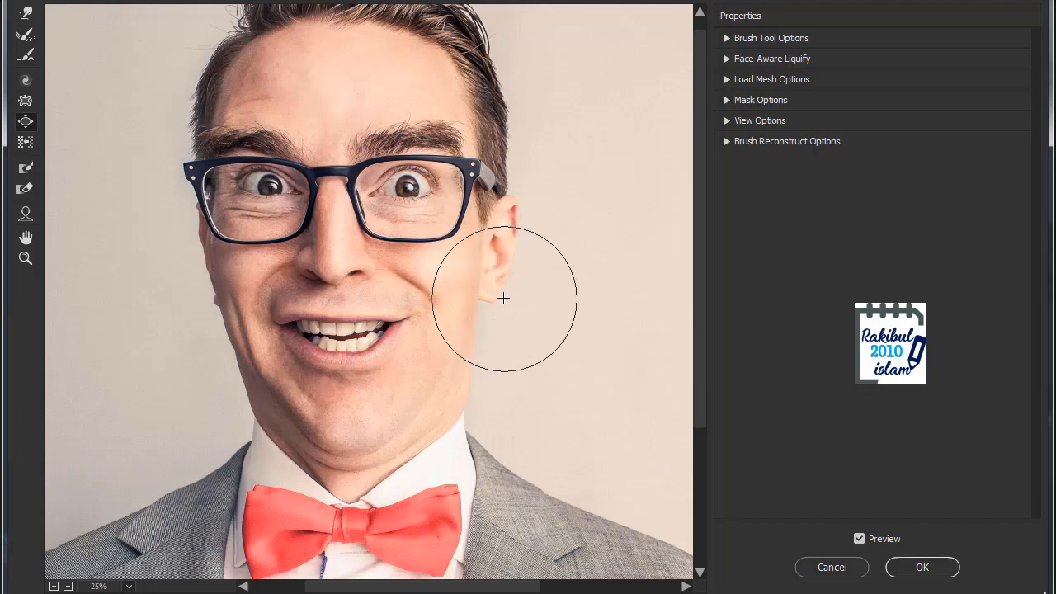
{"action": "key", "text": "bracketleft"}
{"action": "key", "text": "bracketleft"}
{"action": "key", "text": "bracketleft"}
{"action": "key", "text": "bracketleft"}
{"action": "key", "text": "bracketleft"}
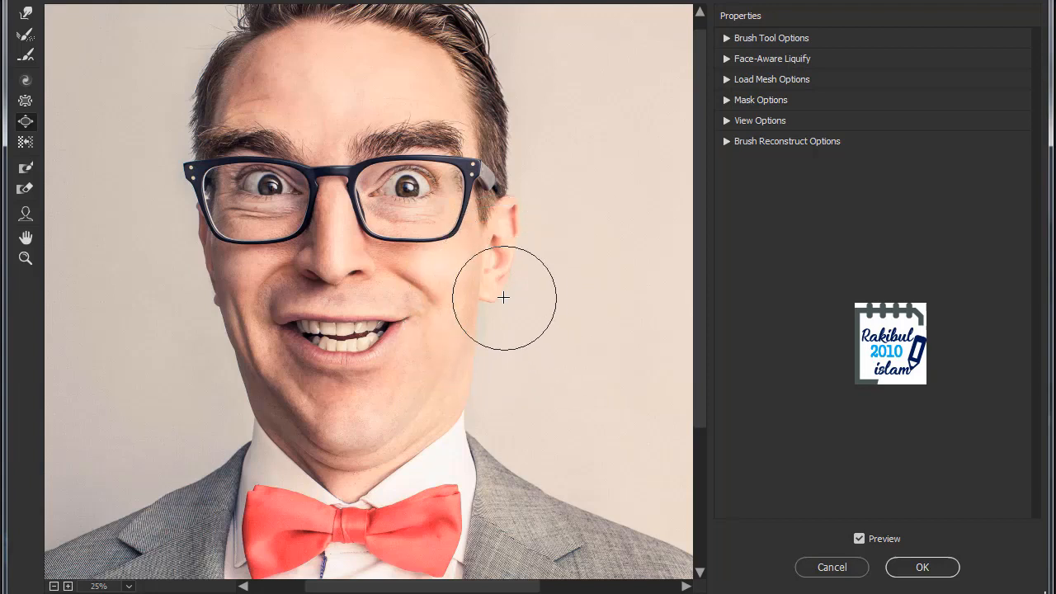
{"action": "key", "text": "bracketright"}
{"action": "key", "text": "bracketright"}
{"action": "key", "text": "bracketright"}
{"action": "key", "text": "bracketleft"}
{"action": "key", "text": "bracketleft"}
{"action": "key", "text": "bracketleft"}
{"action": "key", "text": "bracketleft"}
{"action": "key", "text": "alt"}
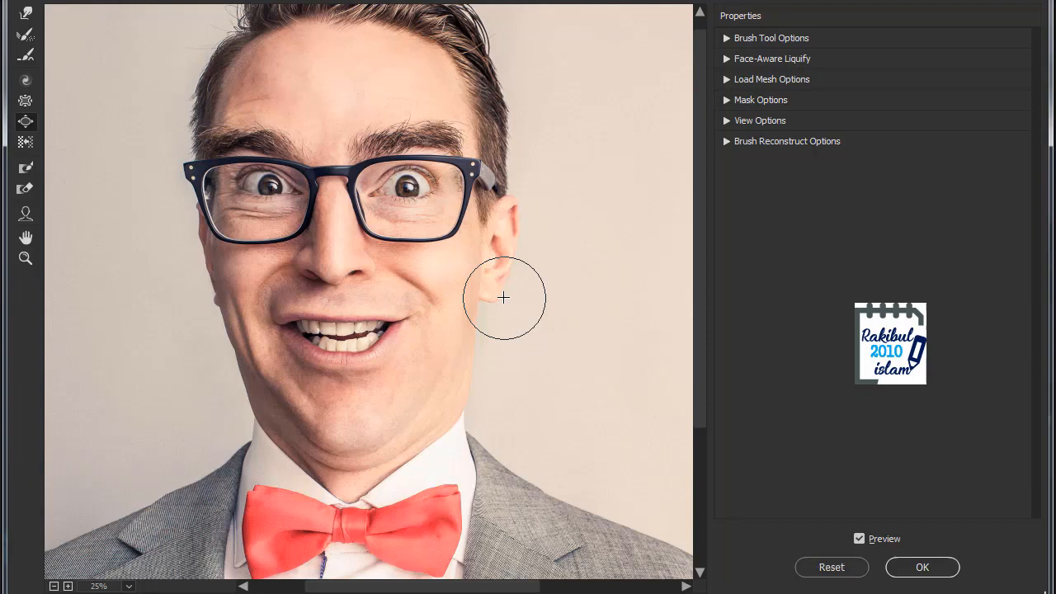
{"action": "mouse_move", "coordinate": [507, 295]}
{"action": "left_mouse_down"}
{"action": "mouse_move", "coordinate": [589, 303]}
{"action": "mouse_move", "coordinate": [511, 299]}
{"action": "left_mouse_up"}
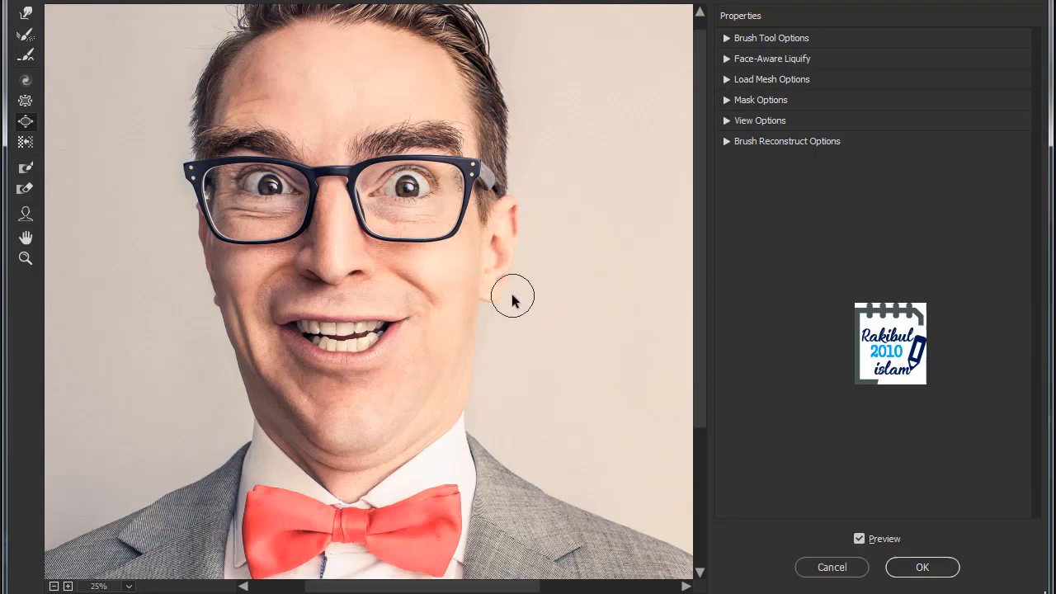